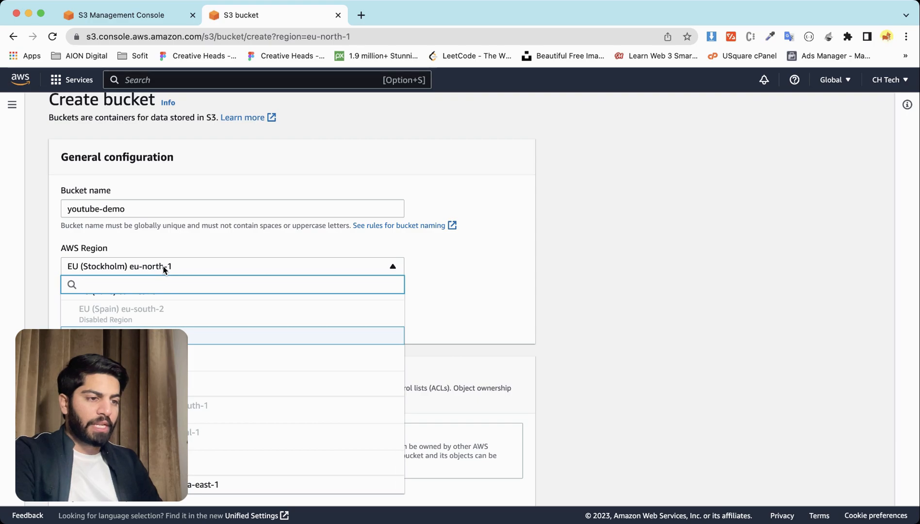
- Turn off Block all public access for the new bucket and acknowledge that its objects might become public
{"action": "scroll", "coordinate": [195, 238], "scroll_direction": "down", "scroll_amount": 2}
{"action": "scroll", "coordinate": [196, 241], "scroll_direction": "down", "scroll_amount": 1}
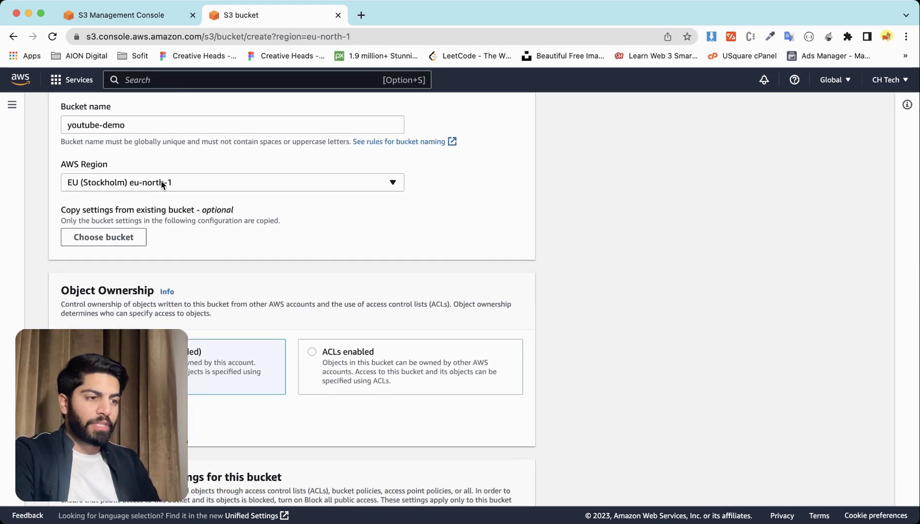
{"action": "scroll", "coordinate": [162, 184], "scroll_direction": "down", "scroll_amount": 4}
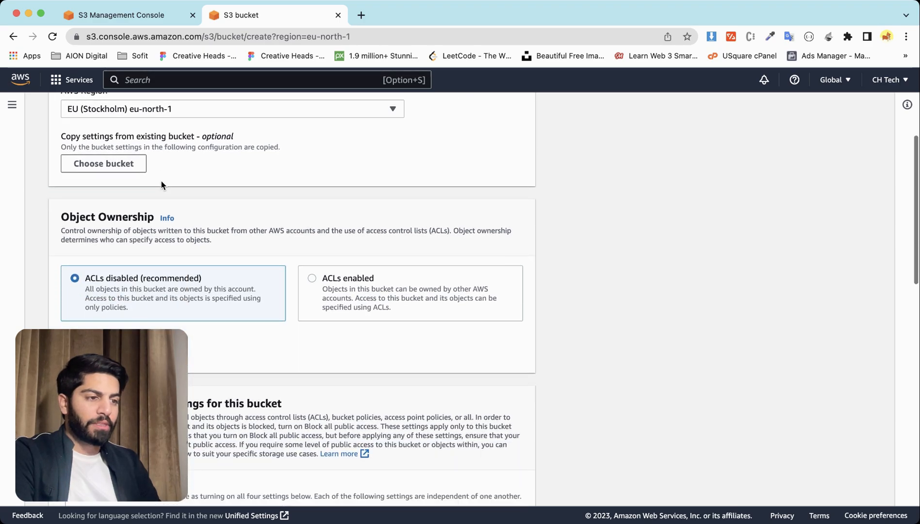
{"action": "scroll", "coordinate": [161, 181], "scroll_direction": "up", "scroll_amount": 3}
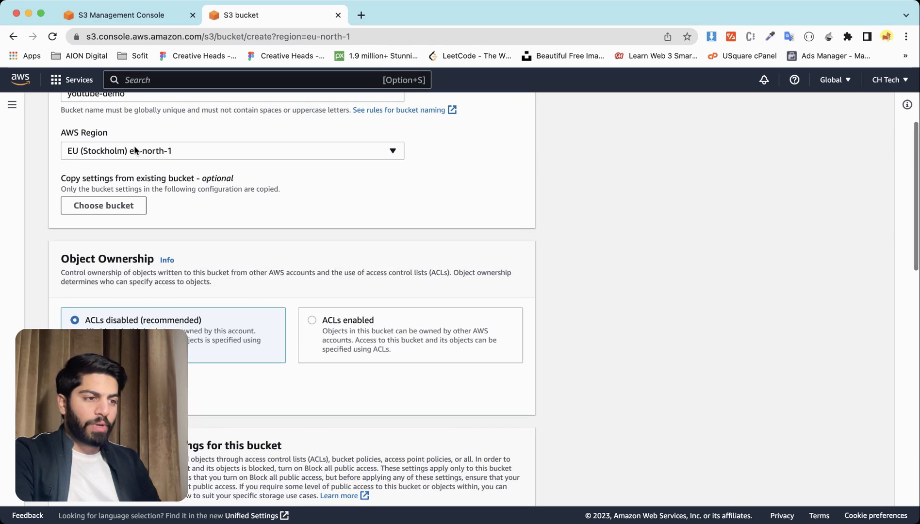
{"action": "scroll", "coordinate": [153, 205], "scroll_direction": "down", "scroll_amount": 3}
{"action": "scroll", "coordinate": [154, 200], "scroll_direction": "down", "scroll_amount": 1}
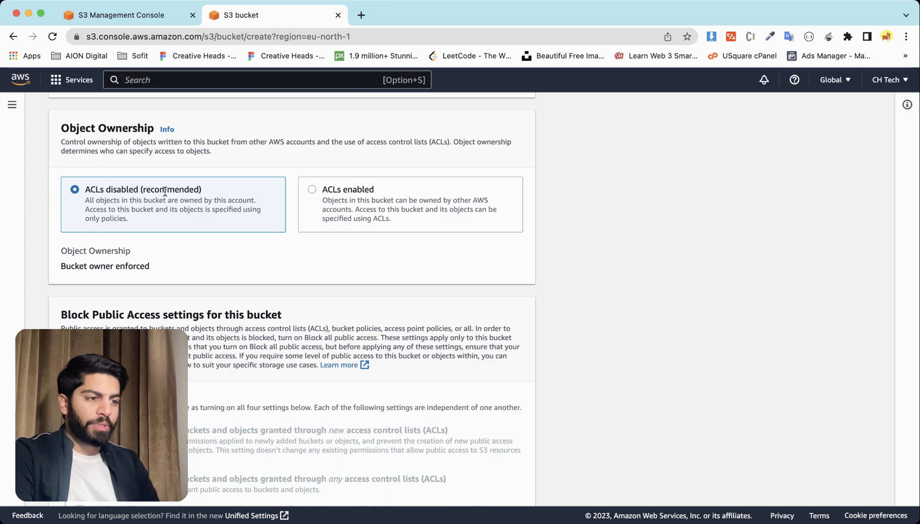
{"action": "scroll", "coordinate": [160, 194], "scroll_direction": "down", "scroll_amount": 3}
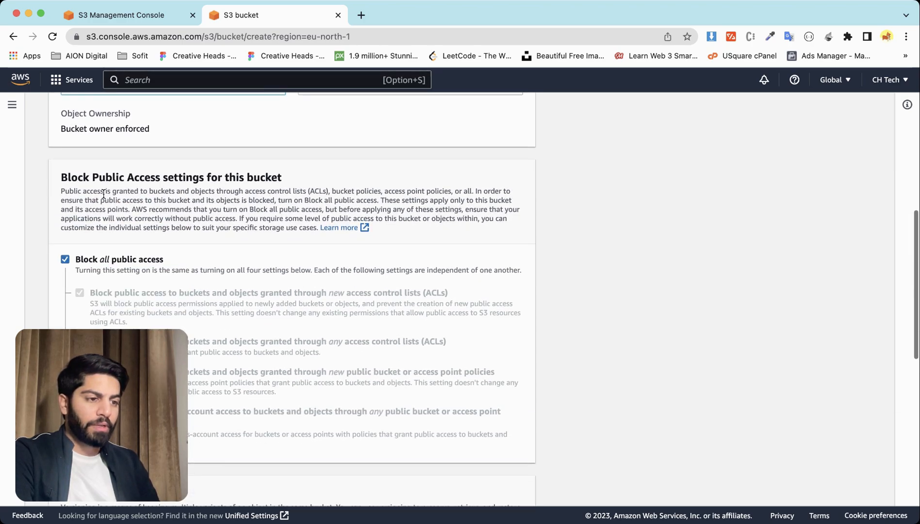
{"action": "scroll", "coordinate": [119, 270], "scroll_direction": "down", "scroll_amount": 1}
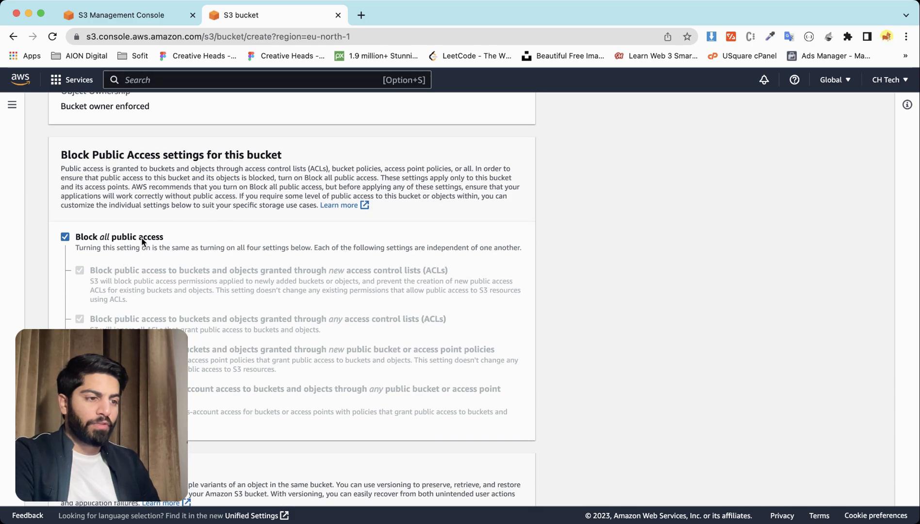
{"action": "left_click", "coordinate": [107, 235]}
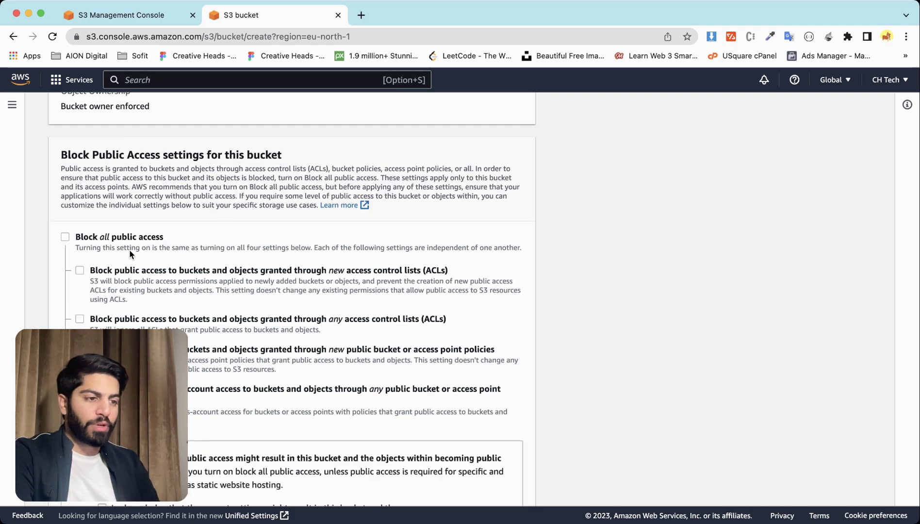
{"action": "scroll", "coordinate": [129, 250], "scroll_direction": "down", "scroll_amount": 2}
{"action": "scroll", "coordinate": [130, 256], "scroll_direction": "down", "scroll_amount": 1}
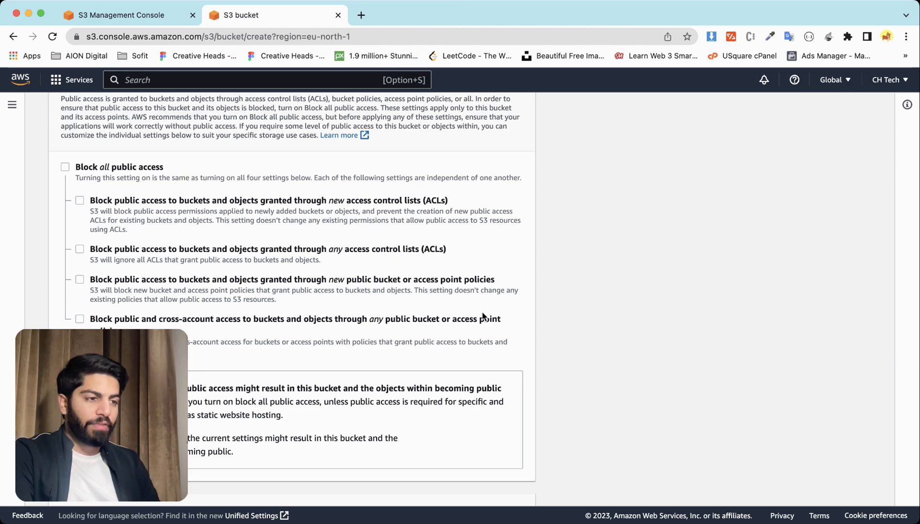
{"action": "scroll", "coordinate": [630, 318], "scroll_direction": "down", "scroll_amount": 8}
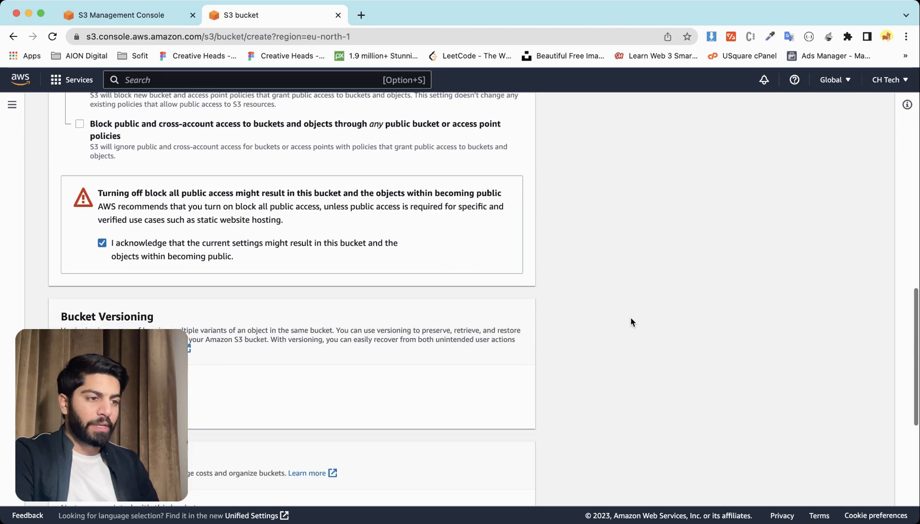
- Try to create the youtube-demo bucket with versioning disabled and no tags
{"action": "scroll", "coordinate": [631, 321], "scroll_direction": "down", "scroll_amount": 3}
{"action": "scroll", "coordinate": [364, 306], "scroll_direction": "down", "scroll_amount": 2}
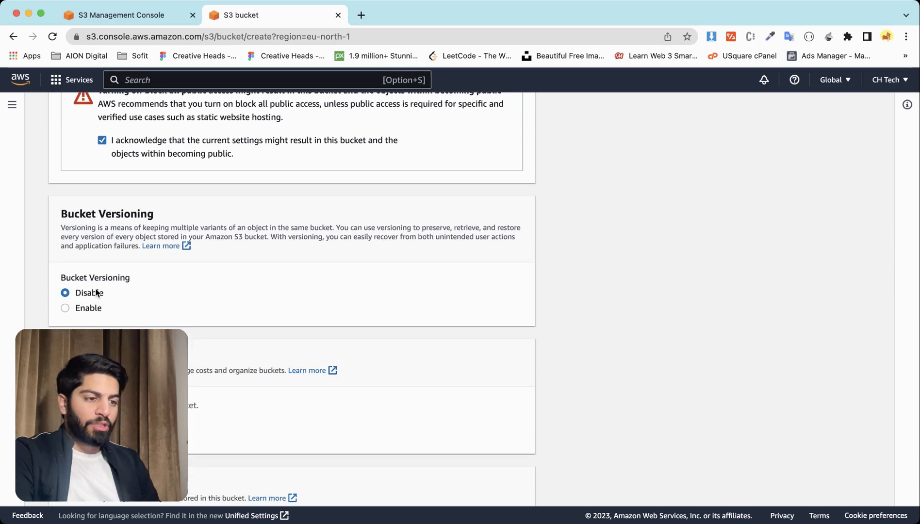
{"action": "scroll", "coordinate": [146, 301], "scroll_direction": "down", "scroll_amount": 1}
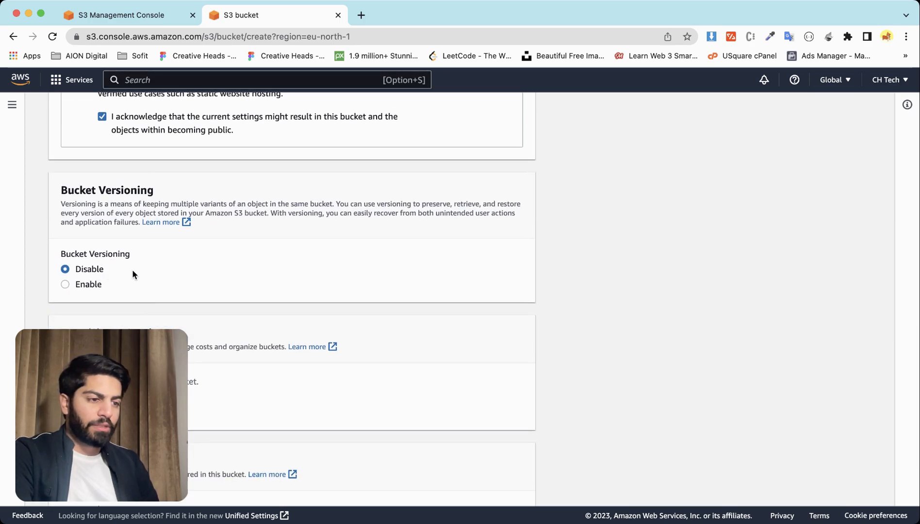
{"action": "scroll", "coordinate": [158, 270], "scroll_direction": "down", "scroll_amount": 4}
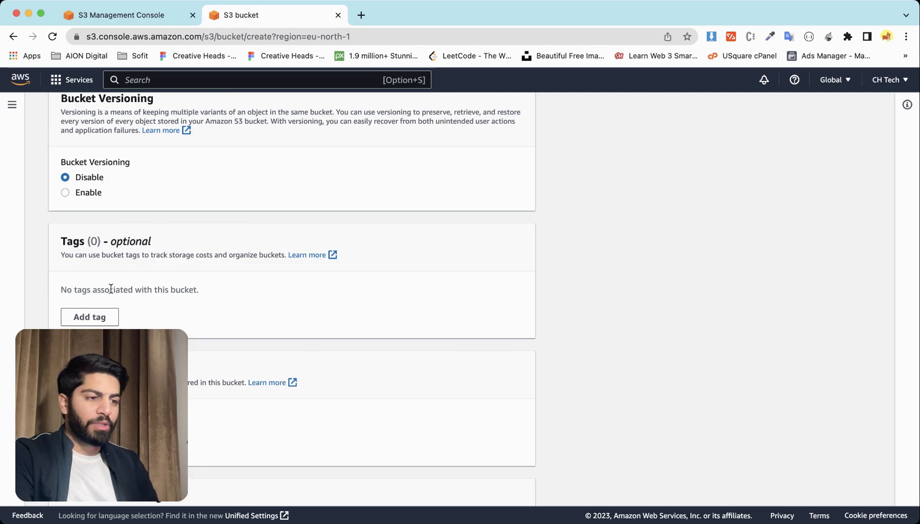
{"action": "scroll", "coordinate": [96, 300], "scroll_direction": "down", "scroll_amount": 2}
{"action": "scroll", "coordinate": [153, 289], "scroll_direction": "down", "scroll_amount": 3}
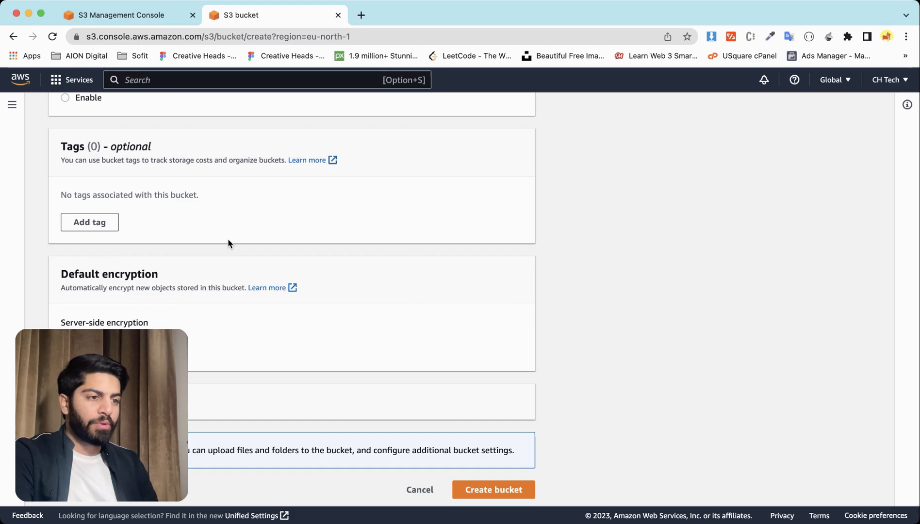
{"action": "scroll", "coordinate": [236, 265], "scroll_direction": "down", "scroll_amount": 1}
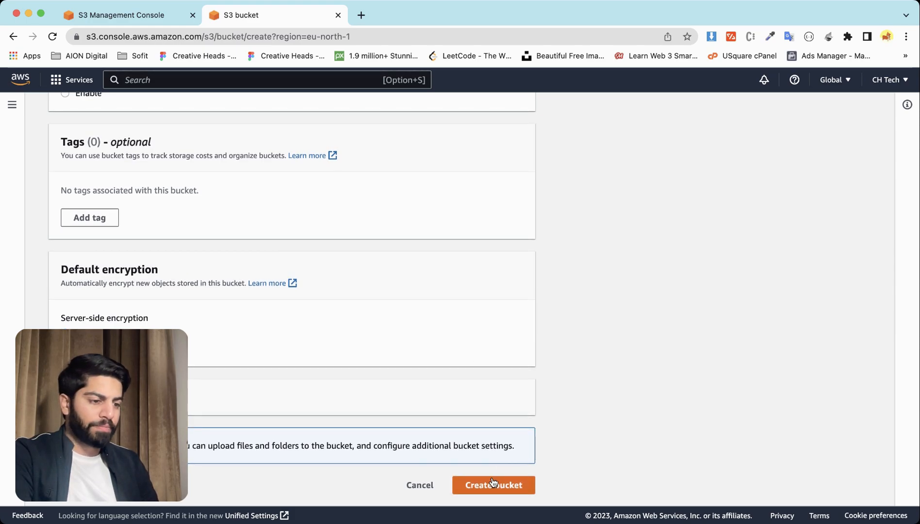
{"action": "left_click", "coordinate": [493, 484]}
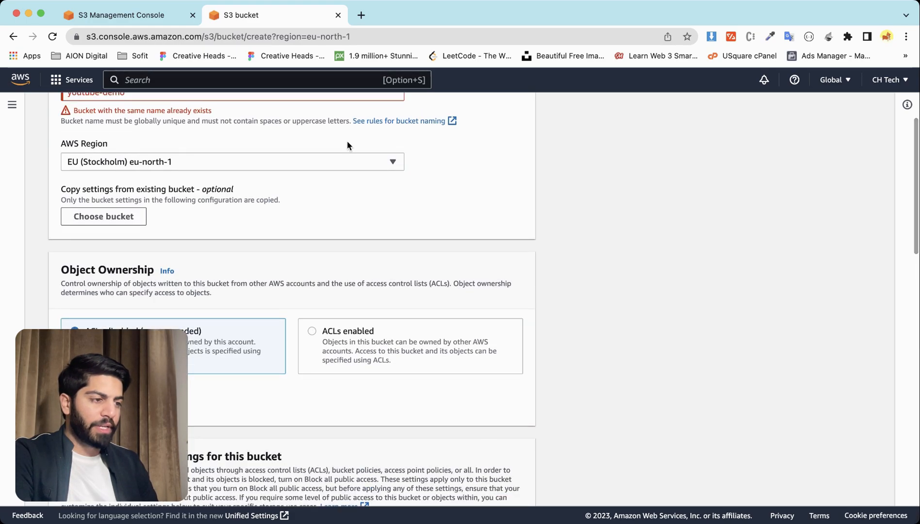
- Change the bucket name to youtube-demo-frontend and create the bucket
{"action": "left_click", "coordinate": [191, 132]}
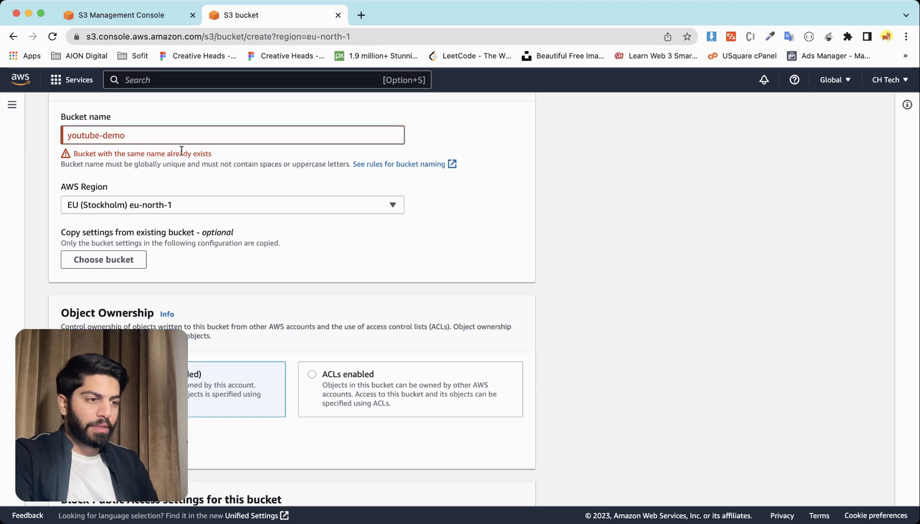
{"action": "type", "text": "-"}
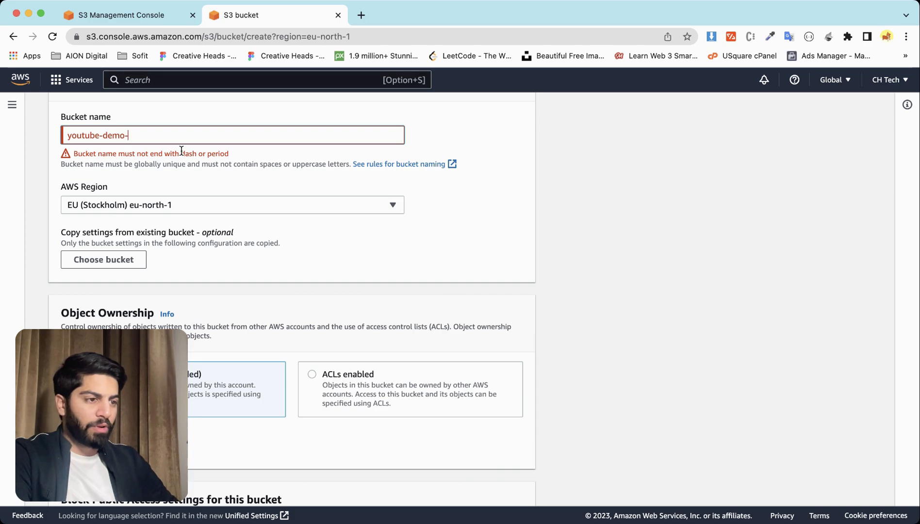
{"action": "type", "text": "frontend"}
{"action": "scroll", "coordinate": [777, 268], "scroll_direction": "down", "scroll_amount": 10}
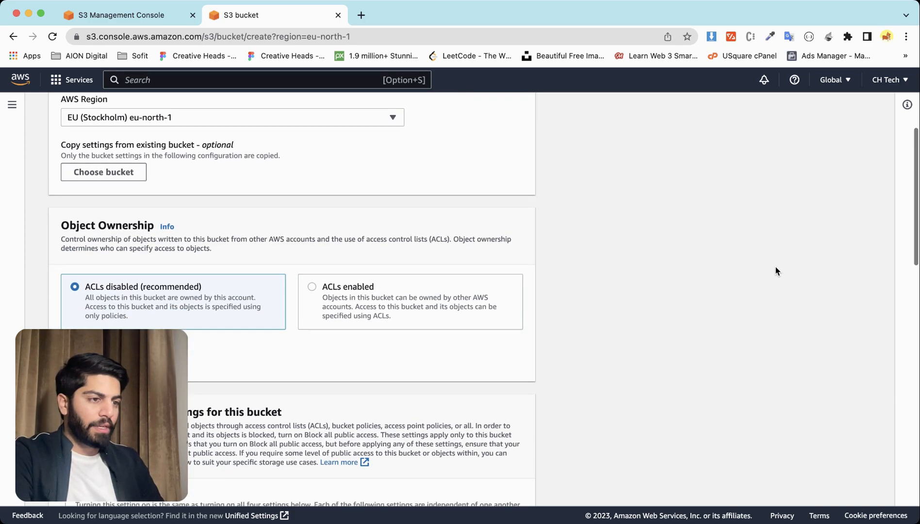
{"action": "left_click", "coordinate": [512, 485]}
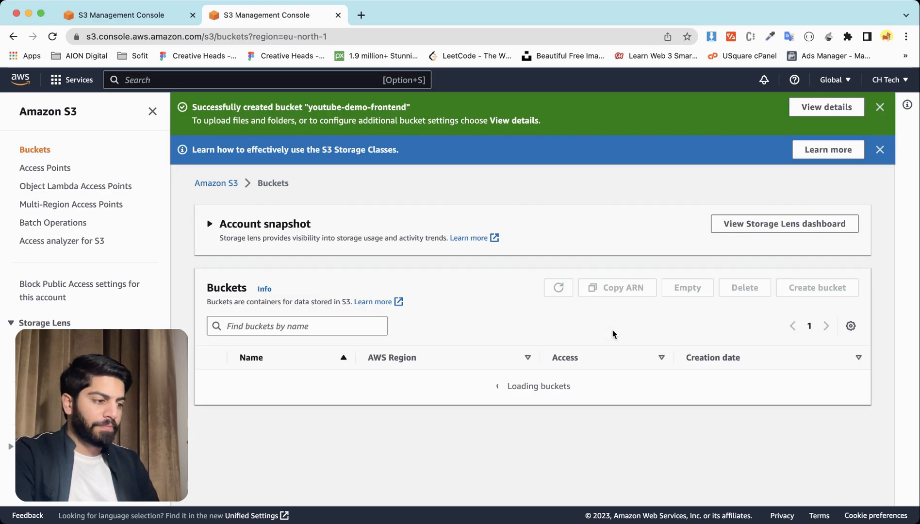
- Open the youtube-demo-frontend bucket's properties and find the static website hosting section
{"action": "scroll", "coordinate": [348, 466], "scroll_direction": "down", "scroll_amount": 5}
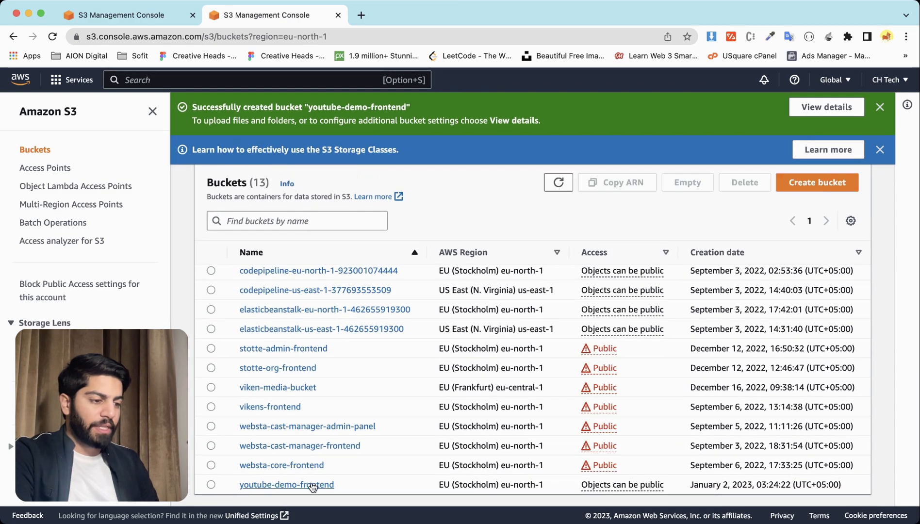
{"action": "left_click", "coordinate": [310, 485]}
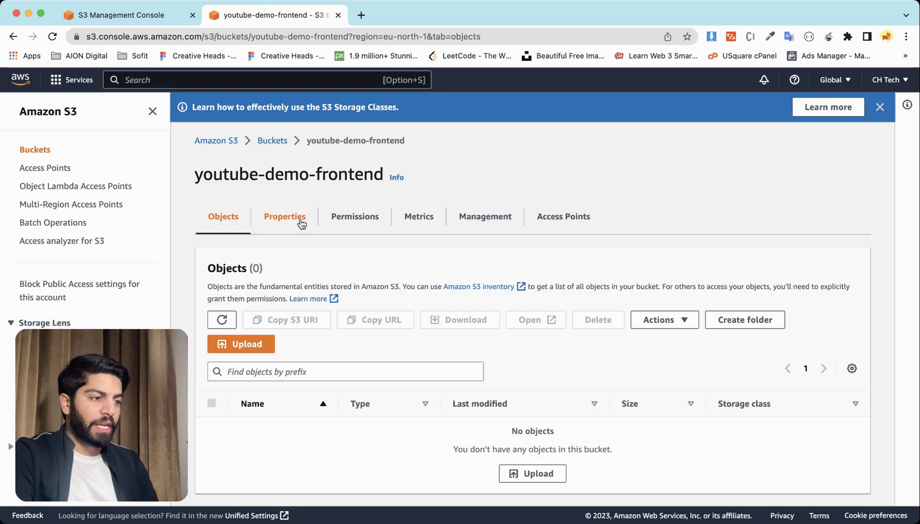
{"action": "left_click", "coordinate": [301, 224]}
{"action": "scroll", "coordinate": [314, 266], "scroll_direction": "down", "scroll_amount": 15}
{"action": "scroll", "coordinate": [452, 308], "scroll_direction": "down", "scroll_amount": 2}
{"action": "scroll", "coordinate": [567, 337], "scroll_direction": "up", "scroll_amount": 15}
{"action": "scroll", "coordinate": [568, 337], "scroll_direction": "up", "scroll_amount": 5}
{"action": "scroll", "coordinate": [568, 337], "scroll_direction": "down", "scroll_amount": 15}
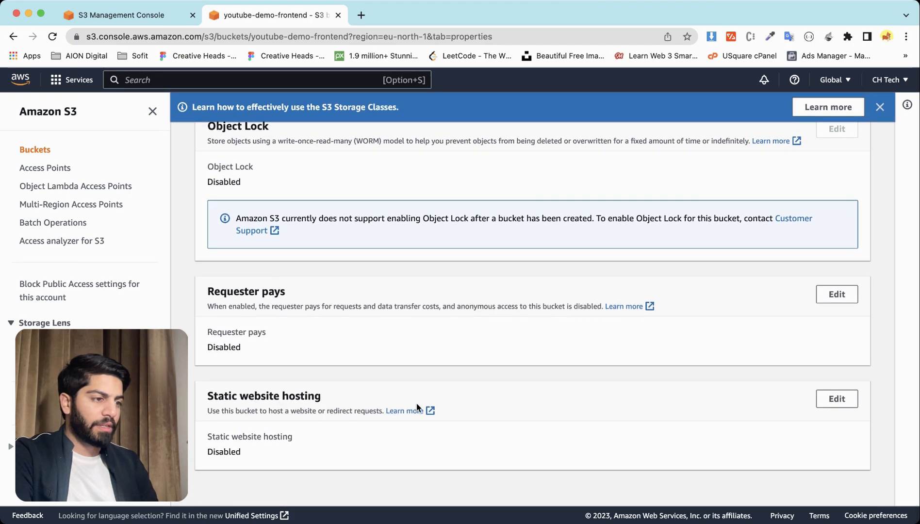
- Enable static website hosting for the bucket and set the index document to index.html
{"action": "left_click", "coordinate": [820, 405]}
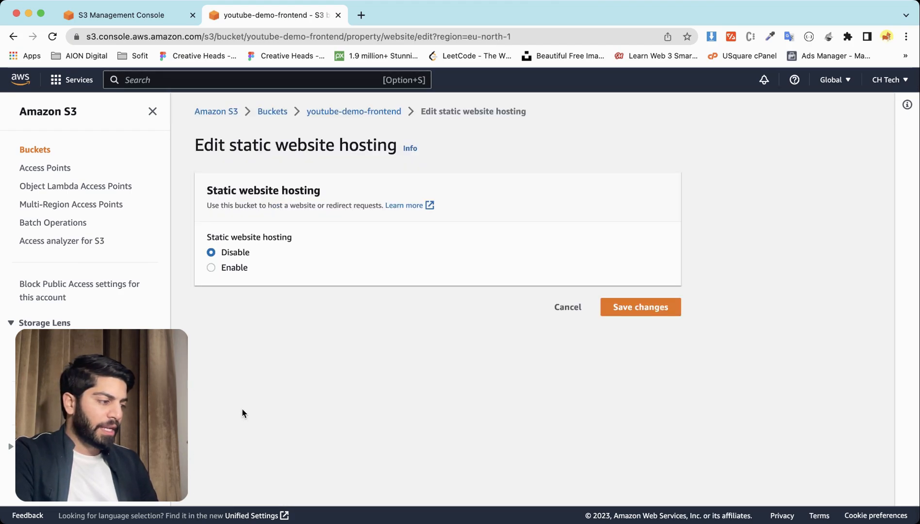
{"action": "left_click", "coordinate": [225, 268]}
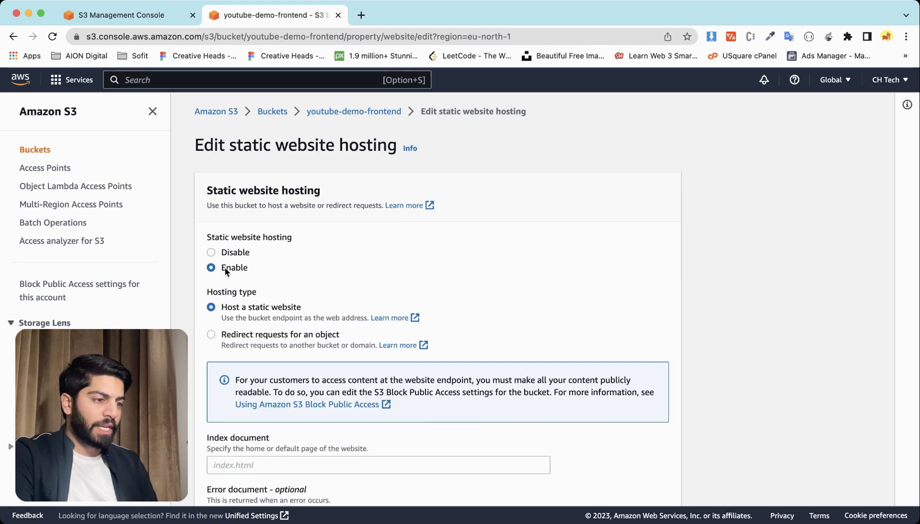
{"action": "scroll", "coordinate": [246, 365], "scroll_direction": "down", "scroll_amount": 2}
{"action": "left_click", "coordinate": [249, 358]}
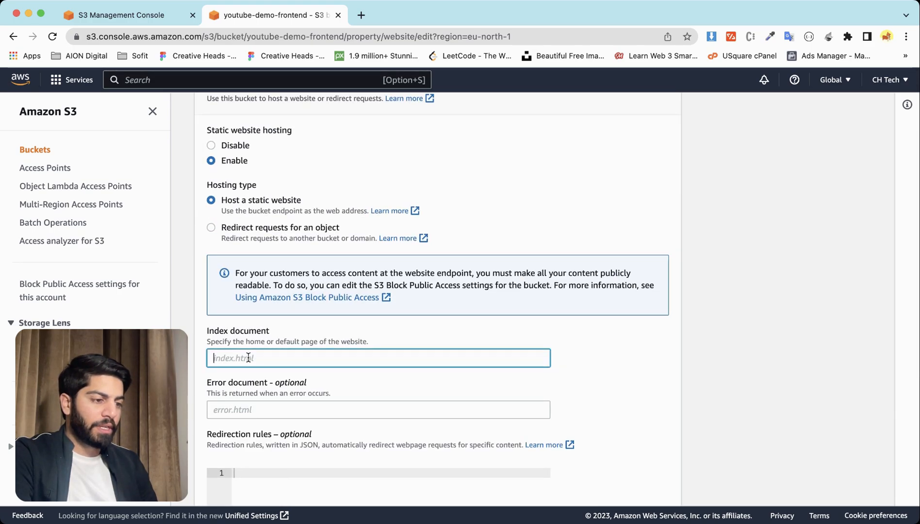
{"action": "type", "text": "index"}
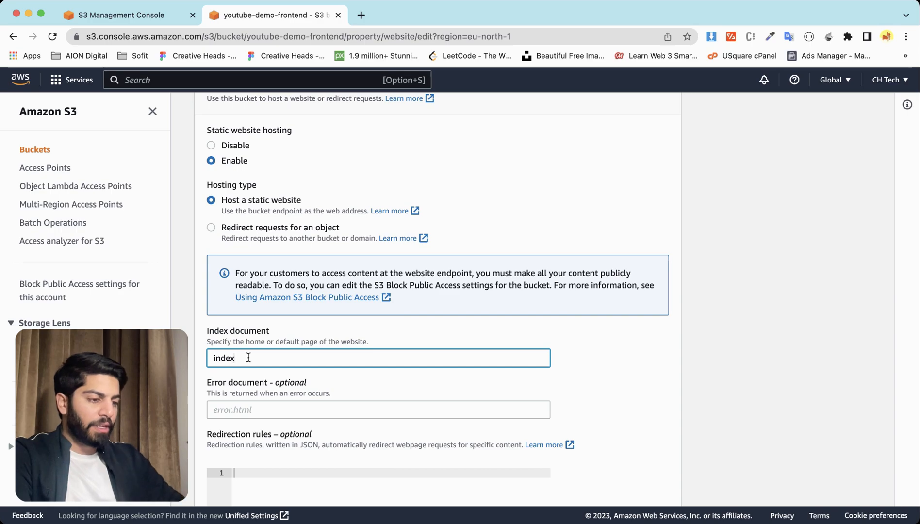
{"action": "type", "text": ".html"}
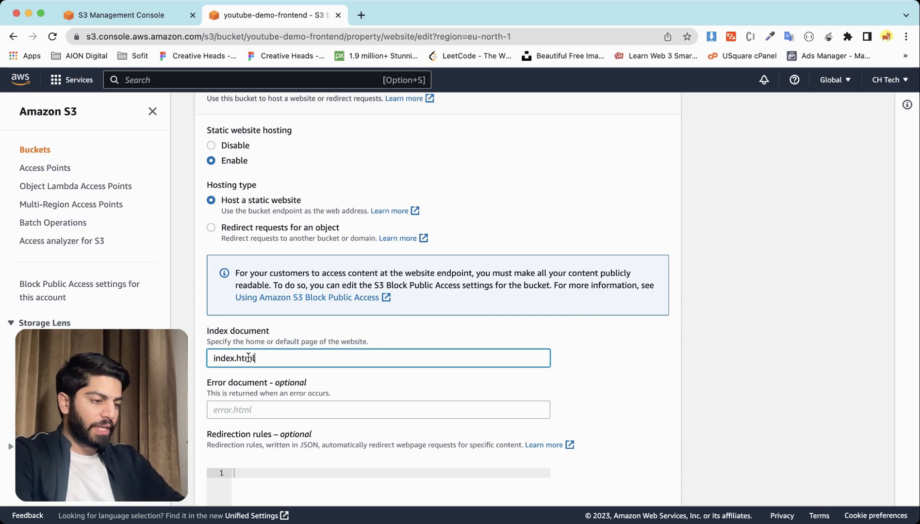
- Set the error document to index.html as well and save the static website hosting changes
{"action": "key", "text": "super+a"}
{"action": "key", "text": "super+c"}
{"action": "left_click", "coordinate": [263, 409]}
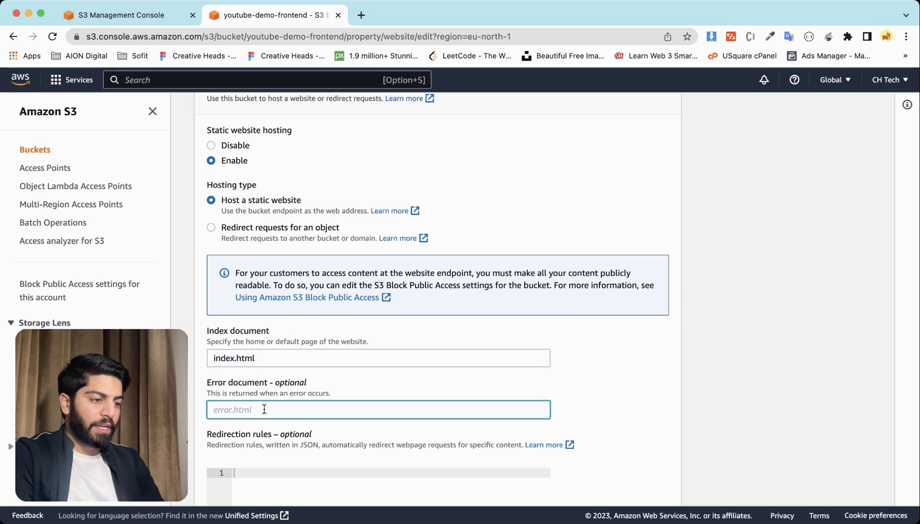
{"action": "key", "text": "super+v"}
{"action": "left_click", "coordinate": [270, 437]}
{"action": "scroll", "coordinate": [270, 437], "scroll_direction": "down", "scroll_amount": 10}
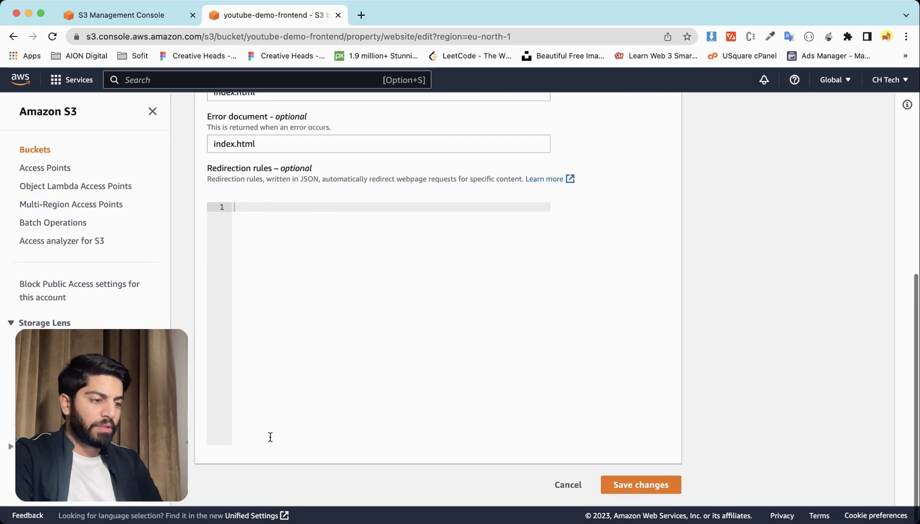
{"action": "left_click", "coordinate": [641, 485]}
- Open the bucket policy for editing and paste the PublicReadGetObject policy that allows s3:GetObject for everyone
{"action": "scroll", "coordinate": [371, 335], "scroll_direction": "down", "scroll_amount": 1}
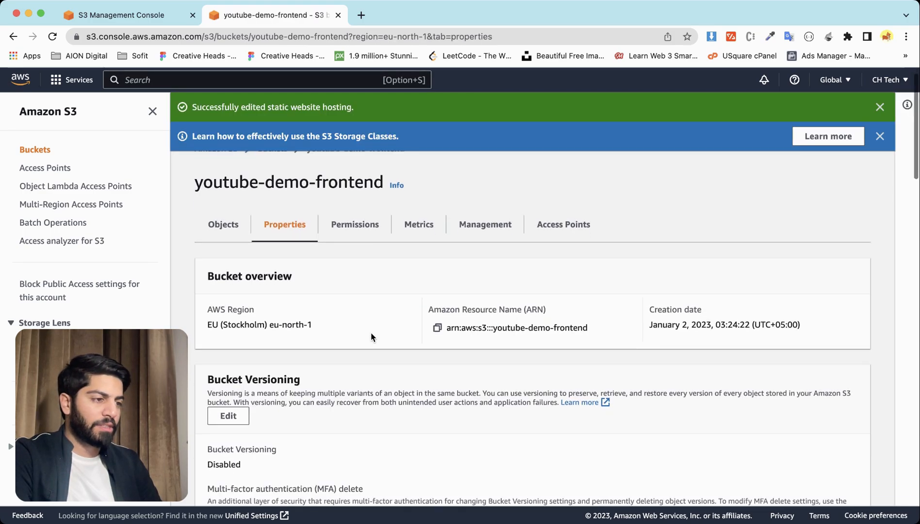
{"action": "left_click", "coordinate": [370, 235]}
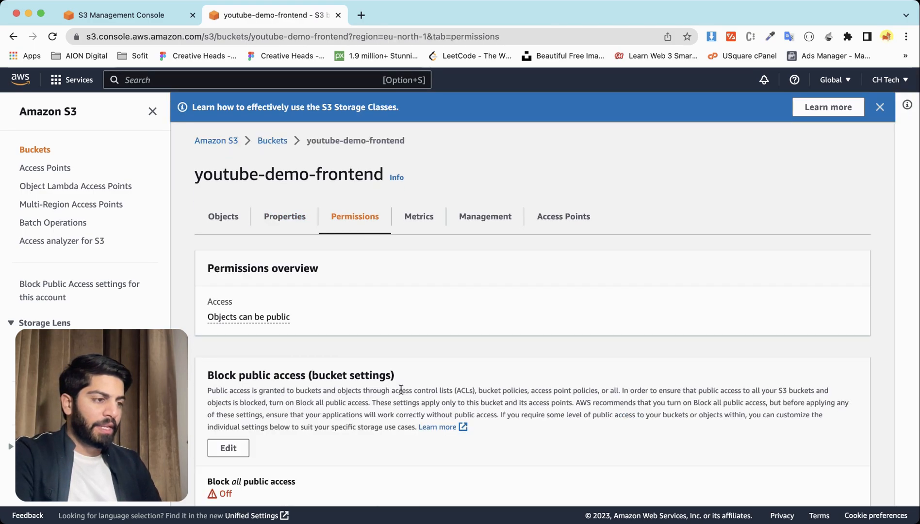
{"action": "scroll", "coordinate": [401, 390], "scroll_direction": "down", "scroll_amount": 5}
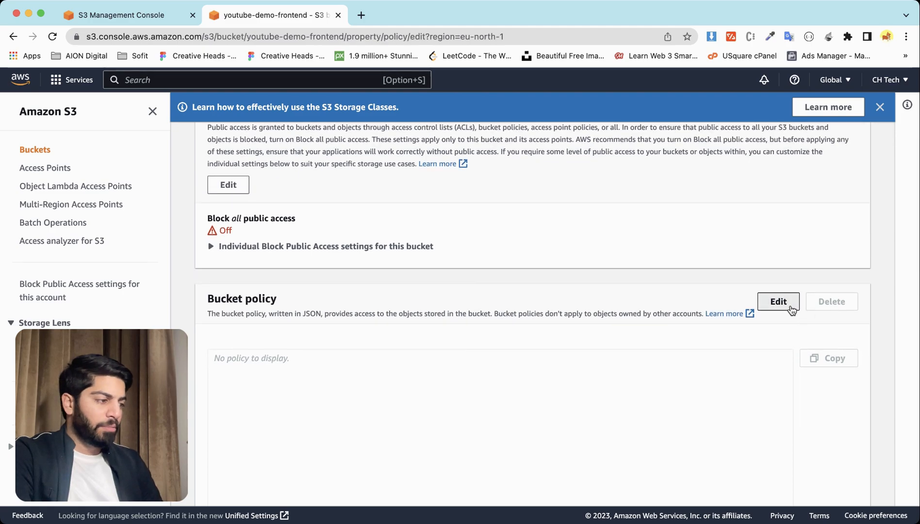
{"action": "left_click", "coordinate": [779, 301]}
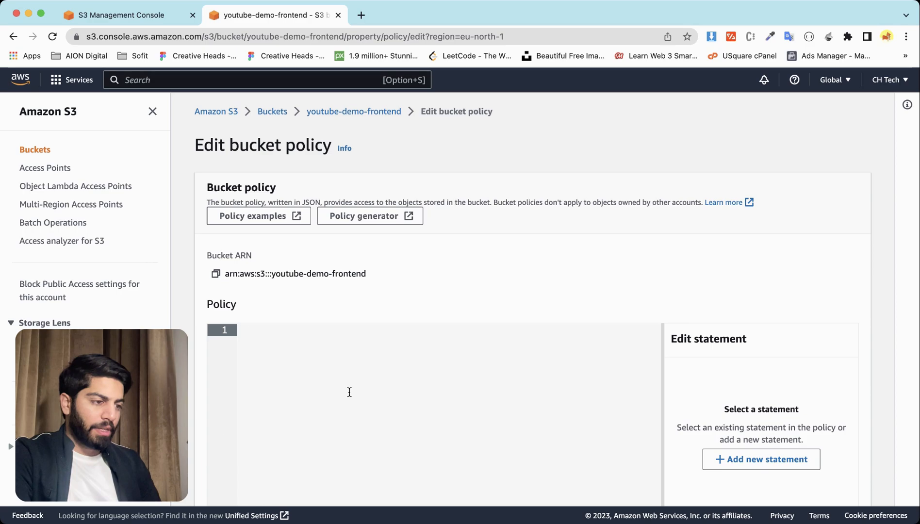
{"action": "key", "text": "super+v"}
- Replace the ARN in the policy's Resource with the bucket's own ARN, arn:aws:s3:::youtube-demo-frontend, keeping the /* suffix
{"action": "left_click", "coordinate": [216, 197]}
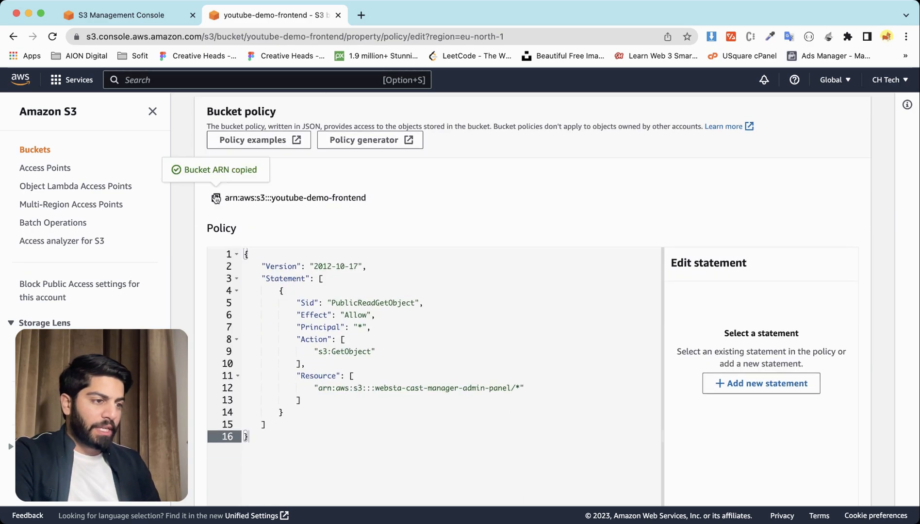
{"action": "left_click_drag", "start_coordinate": [319, 388], "coordinate": [511, 388]}
{"action": "key", "text": "super+v"}
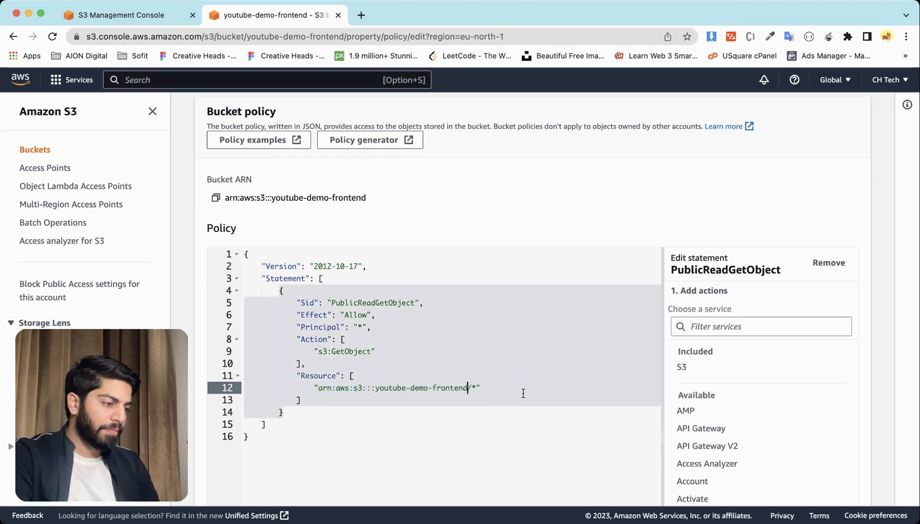
- Check the edited PublicReadGetObject policy statement and save the bucket policy changes
{"action": "left_click", "coordinate": [411, 401]}
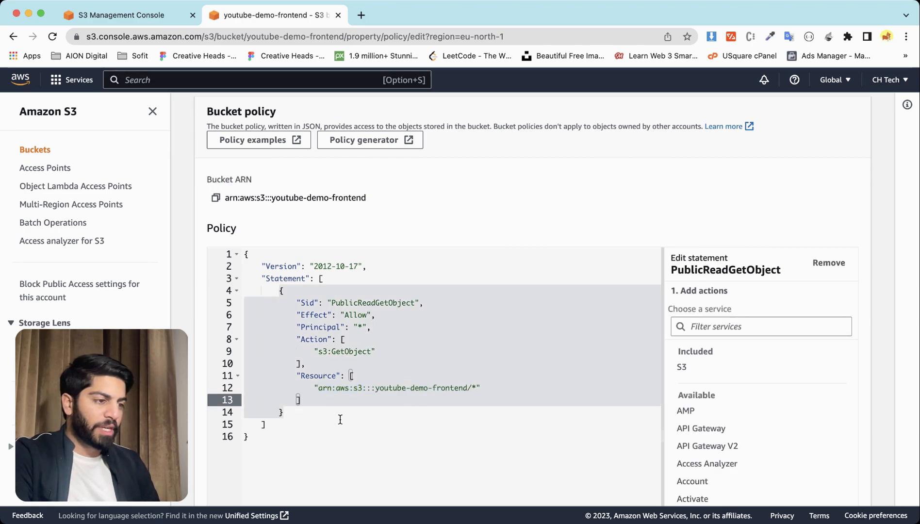
{"action": "left_click", "coordinate": [295, 427]}
{"action": "left_click", "coordinate": [275, 439]}
{"action": "scroll", "coordinate": [275, 440], "scroll_direction": "down", "scroll_amount": 1}
{"action": "scroll", "coordinate": [275, 437], "scroll_direction": "down", "scroll_amount": 5}
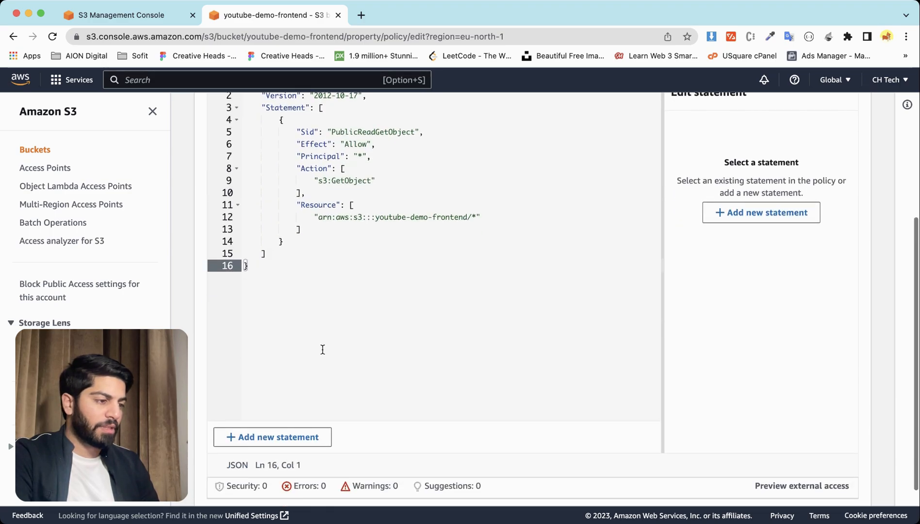
{"action": "scroll", "coordinate": [329, 190], "scroll_direction": "down", "scroll_amount": 1}
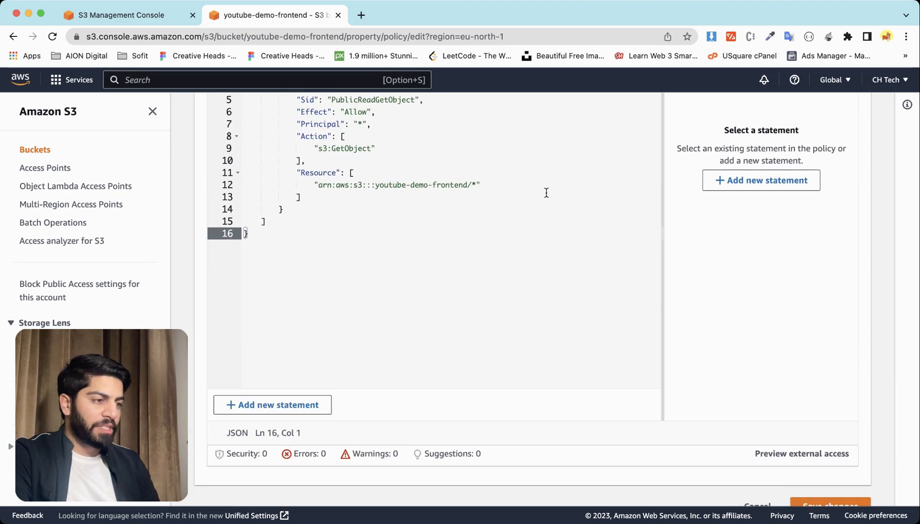
{"action": "scroll", "coordinate": [477, 198], "scroll_direction": "up", "scroll_amount": 5}
{"action": "scroll", "coordinate": [424, 247], "scroll_direction": "down", "scroll_amount": 3}
{"action": "scroll", "coordinate": [423, 247], "scroll_direction": "down", "scroll_amount": 3}
{"action": "left_click", "coordinate": [840, 481]}
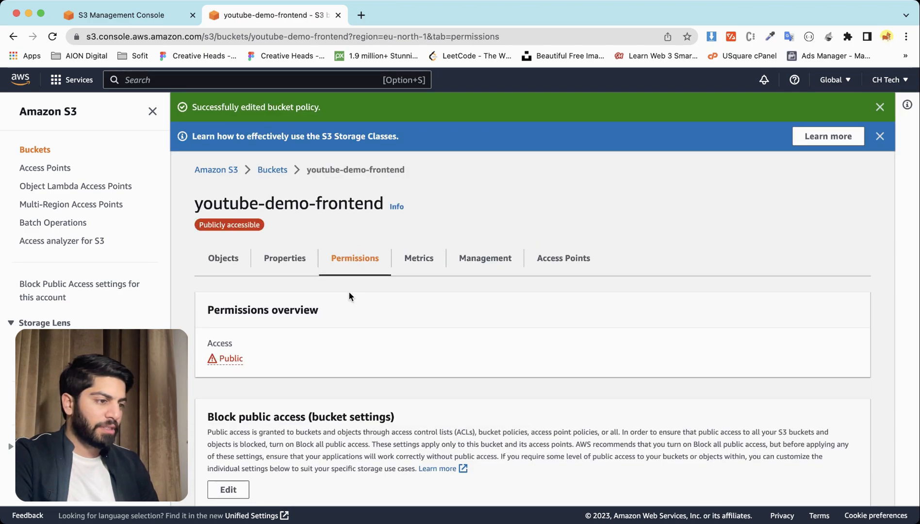
- Add the website's build files and folders, including assets, to the youtube-demo-frontend bucket and upload them
{"action": "left_click", "coordinate": [235, 266]}
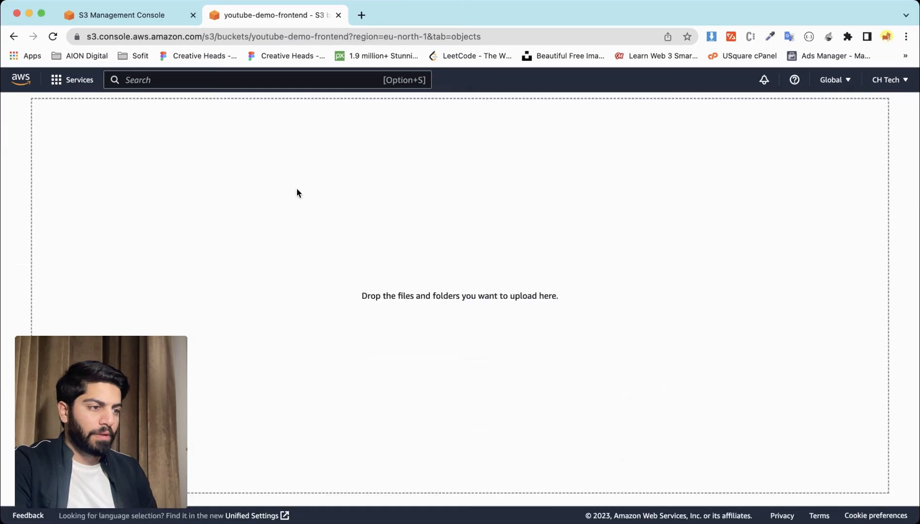
{"action": "left_click_drag", "start_coordinate": [297, 190], "coordinate": [335, 266]}
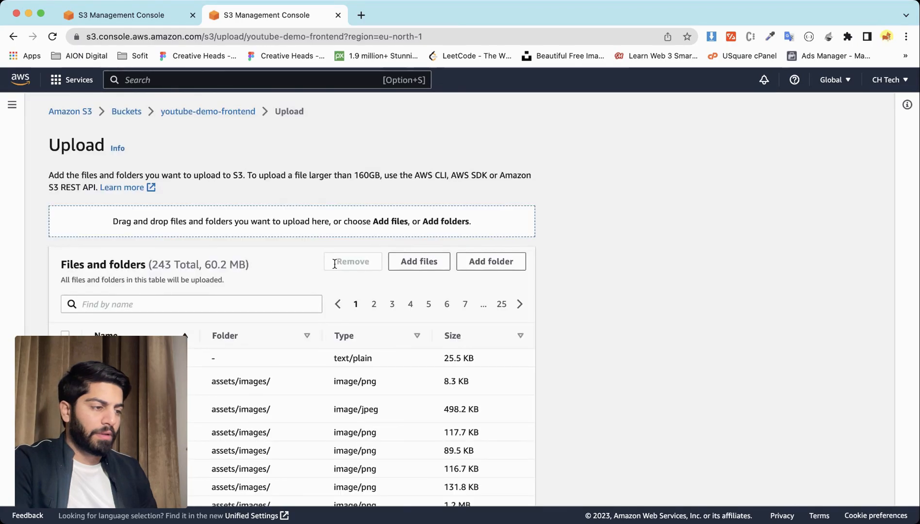
{"action": "scroll", "coordinate": [334, 264], "scroll_direction": "down", "scroll_amount": 5}
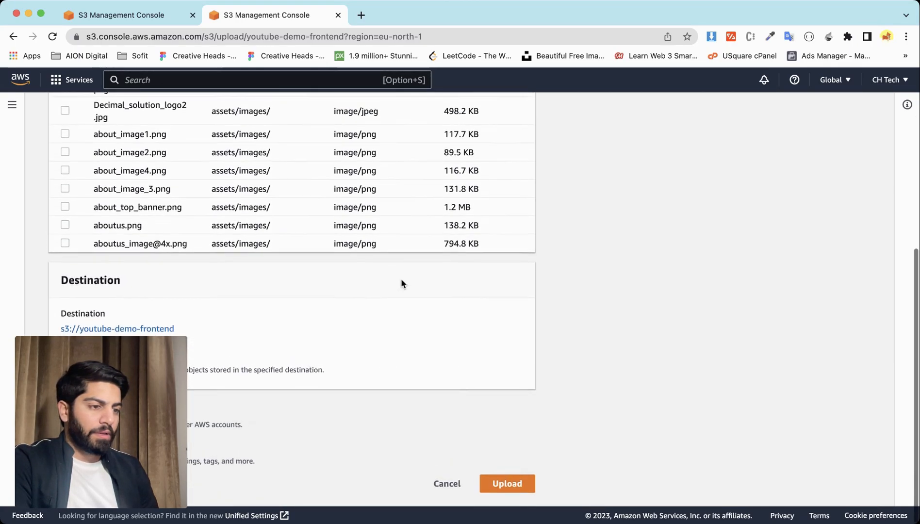
{"action": "scroll", "coordinate": [281, 236], "scroll_direction": "up", "scroll_amount": 4}
{"action": "scroll", "coordinate": [282, 236], "scroll_direction": "down", "scroll_amount": 6}
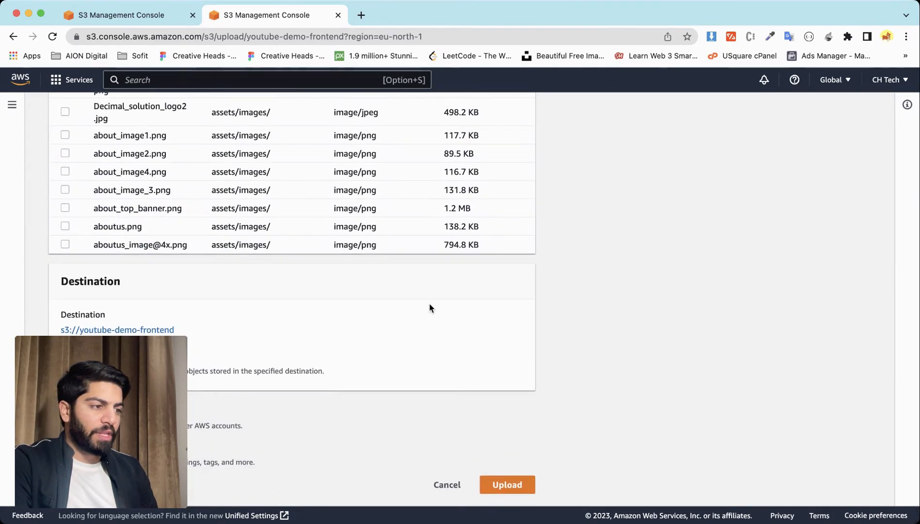
{"action": "left_click", "coordinate": [500, 482]}
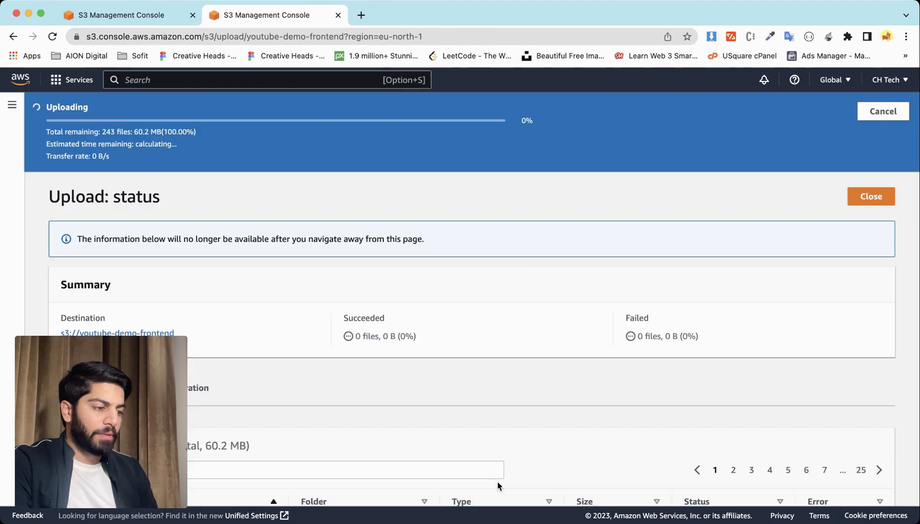
{"action": "scroll", "coordinate": [382, 295], "scroll_direction": "down", "scroll_amount": 3}
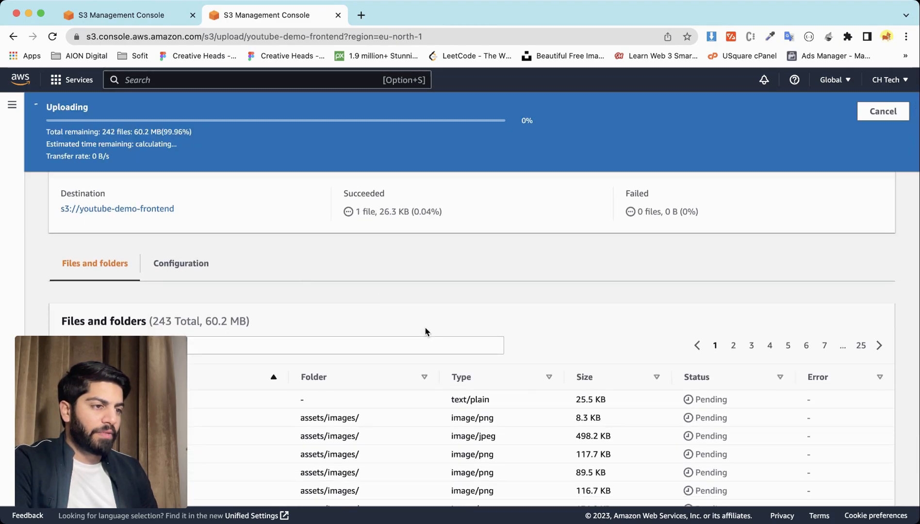
{"action": "scroll", "coordinate": [520, 296], "scroll_direction": "down", "scroll_amount": 2}
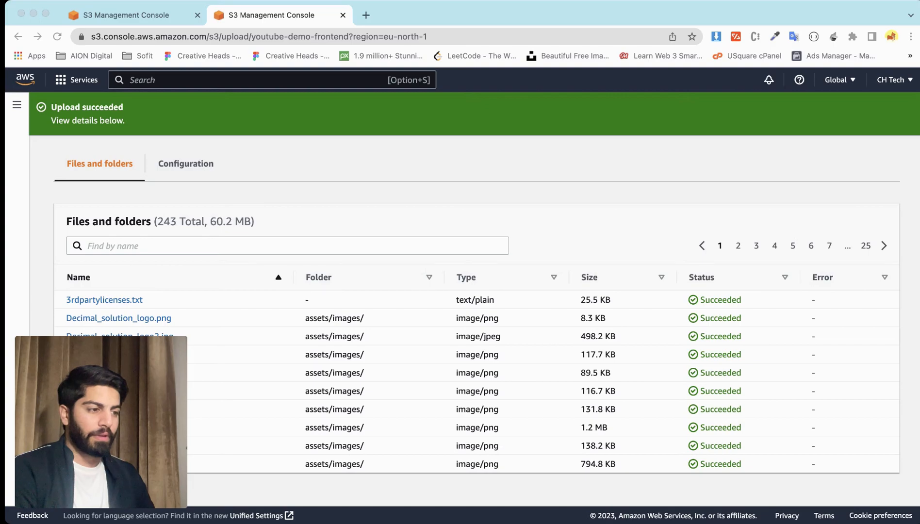
- Check the upload summary, close it and look through the objects stored in the bucket
{"action": "left_click", "coordinate": [456, 206]}
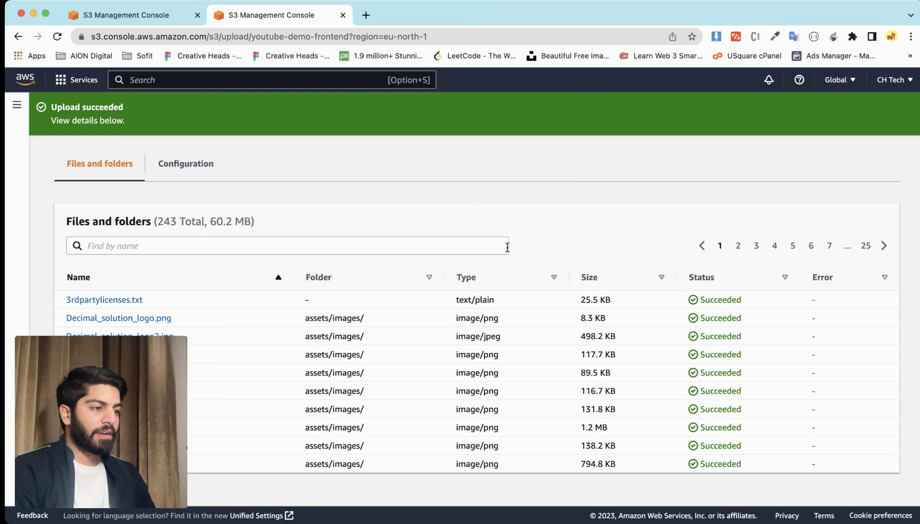
{"action": "scroll", "coordinate": [507, 247], "scroll_direction": "up", "scroll_amount": 4}
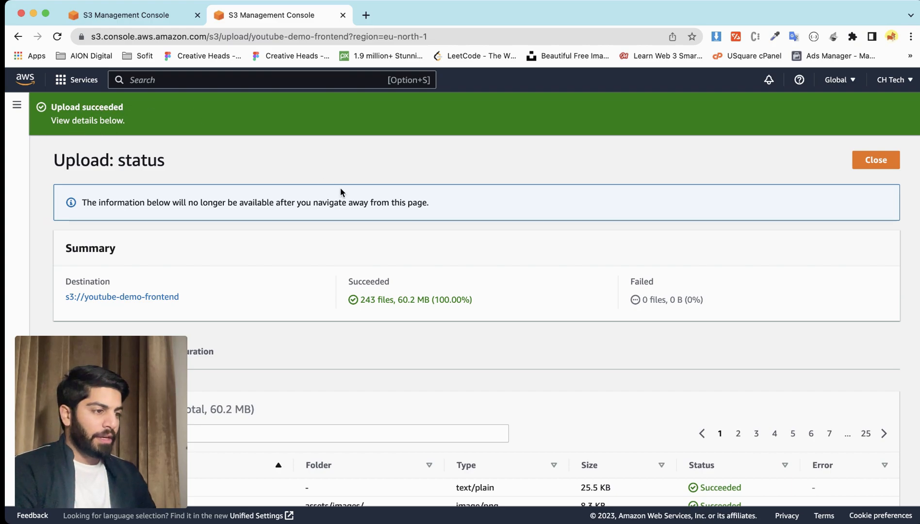
{"action": "scroll", "coordinate": [611, 250], "scroll_direction": "down", "scroll_amount": 1}
{"action": "left_click", "coordinate": [869, 151]}
{"action": "scroll", "coordinate": [350, 417], "scroll_direction": "down", "scroll_amount": 5}
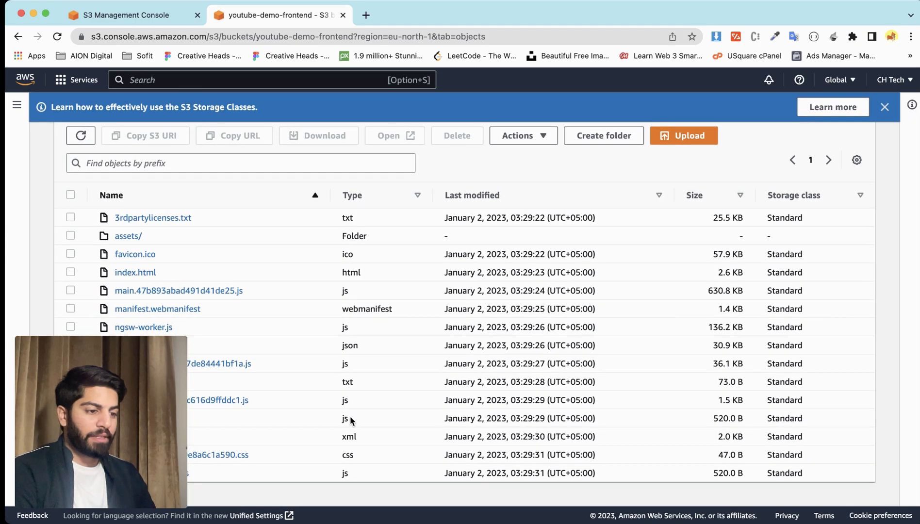
{"action": "scroll", "coordinate": [350, 417], "scroll_direction": "up", "scroll_amount": 5}
- Open the bucket's static website endpoint from its hosting properties and look through the deployed site's home page
{"action": "left_click", "coordinate": [153, 228]}
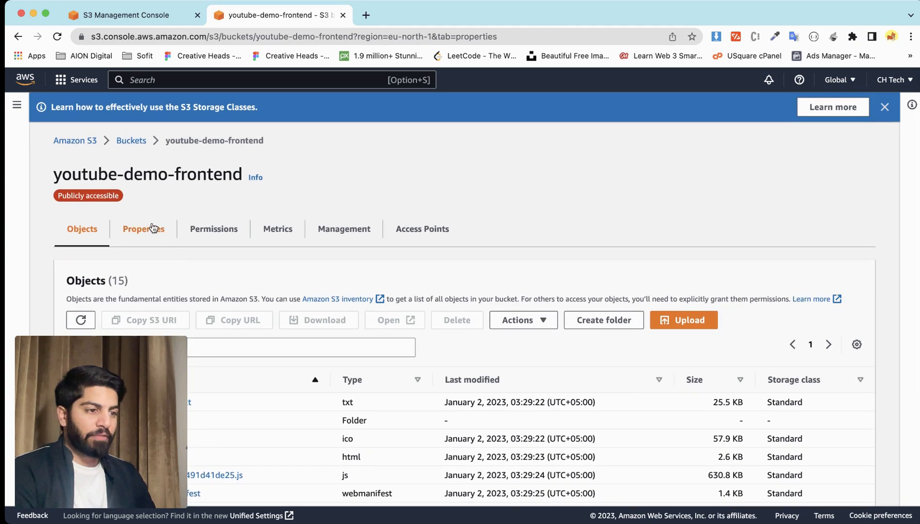
{"action": "scroll", "coordinate": [256, 404], "scroll_direction": "down", "scroll_amount": 10}
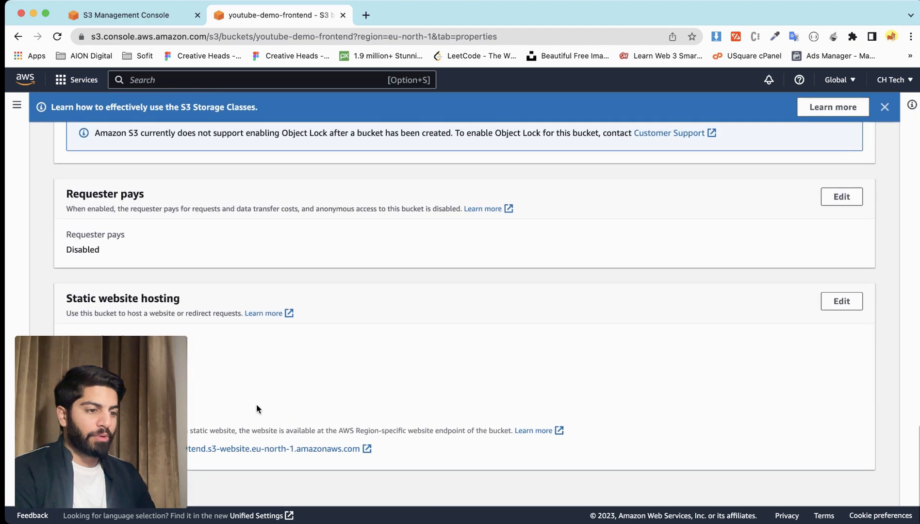
{"action": "left_click", "coordinate": [323, 454]}
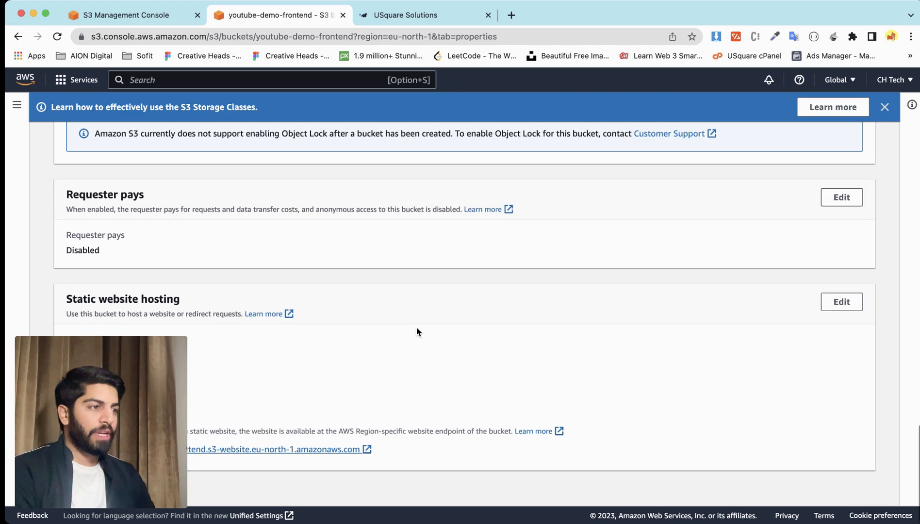
{"action": "scroll", "coordinate": [416, 328], "scroll_direction": "up", "scroll_amount": 10}
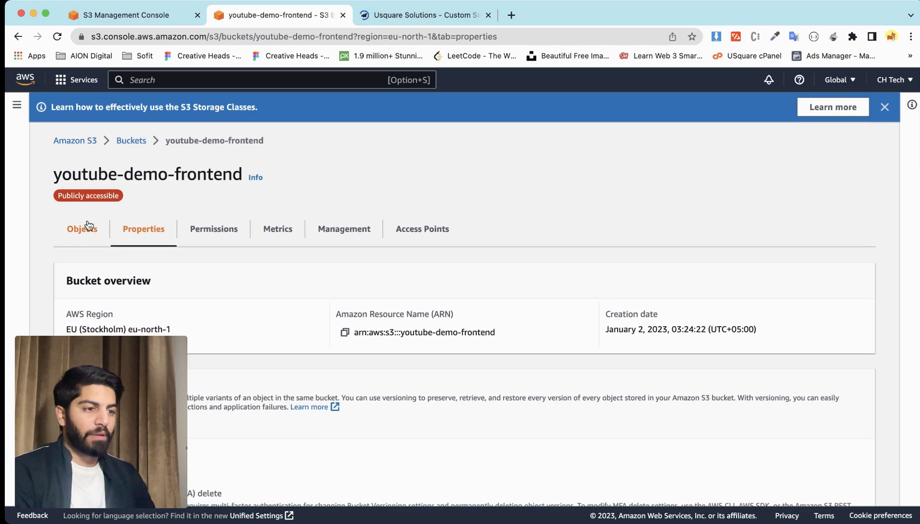
{"action": "left_click", "coordinate": [89, 224]}
{"action": "left_click", "coordinate": [420, 16]}
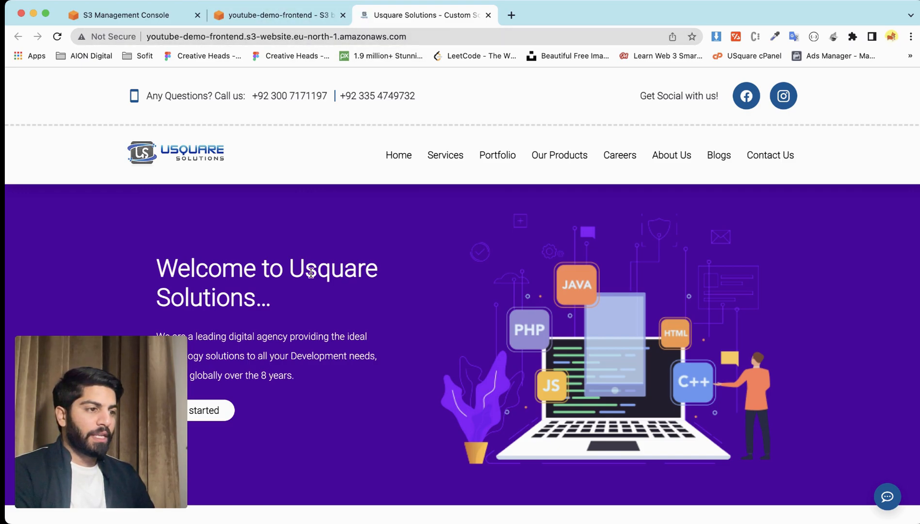
{"action": "scroll", "coordinate": [311, 274], "scroll_direction": "down", "scroll_amount": 20}
{"action": "scroll", "coordinate": [311, 277], "scroll_direction": "down", "scroll_amount": 15}
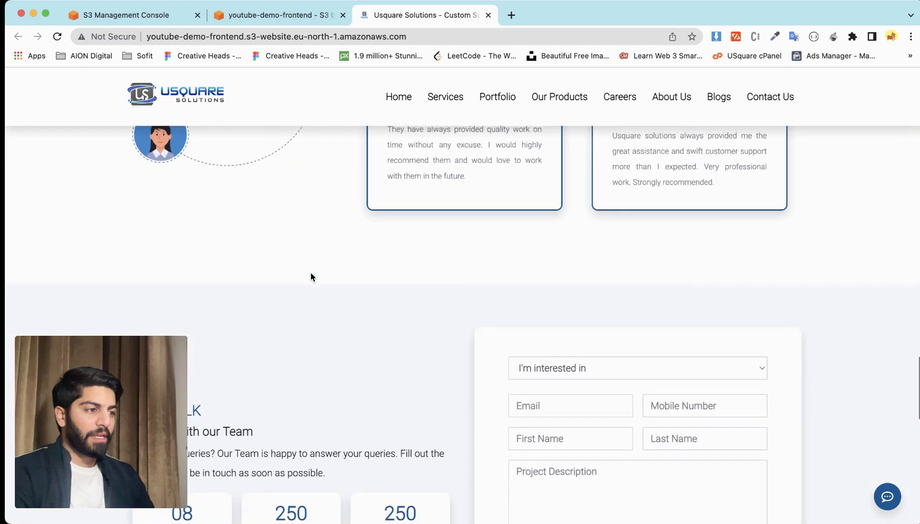
- Return to the AWS console, find the CloudFront service and start creating a new distribution
{"action": "key", "text": "ctrl+shift+Tab"}
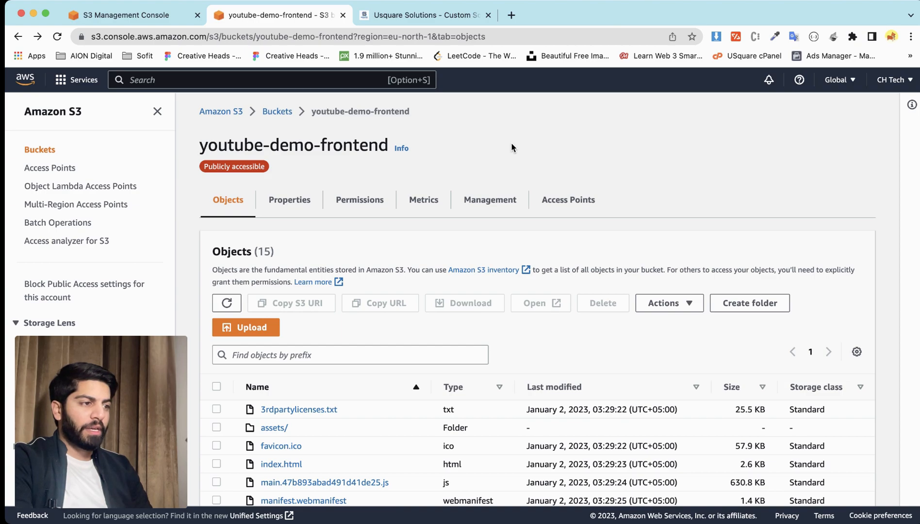
{"action": "left_click", "coordinate": [218, 85]}
{"action": "type", "text": "cloud"}
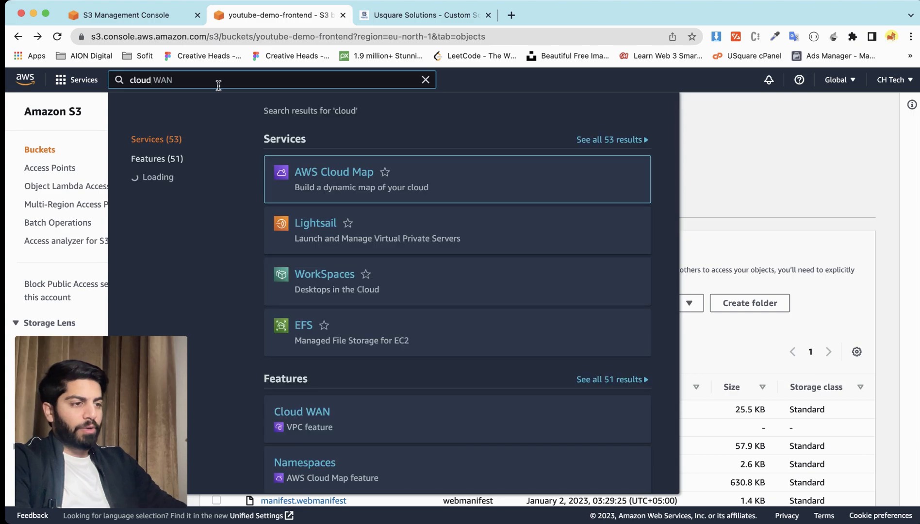
{"action": "type", "text": "front"}
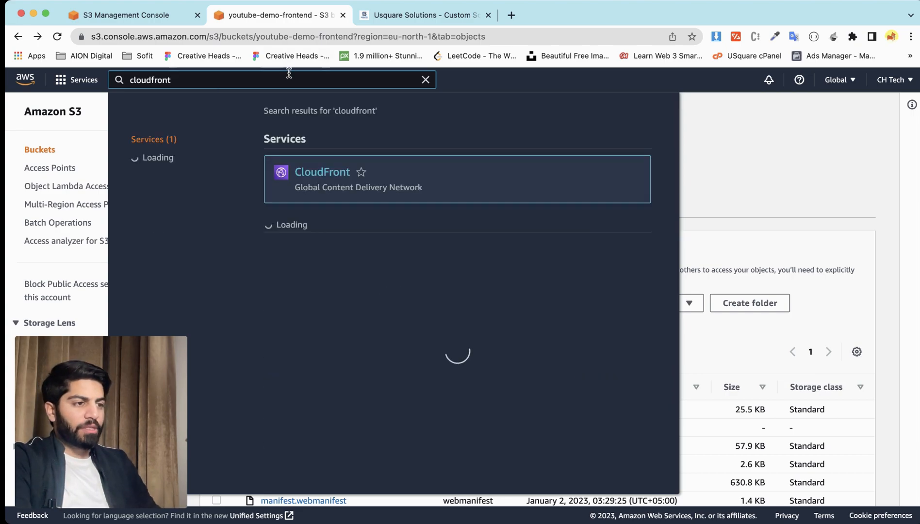
{"action": "left_click", "coordinate": [322, 172]}
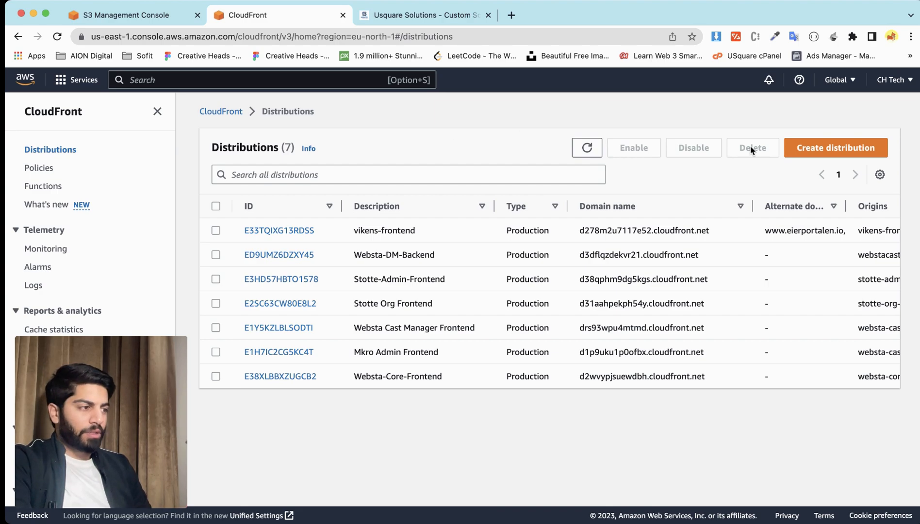
{"action": "left_click", "coordinate": [855, 147]}
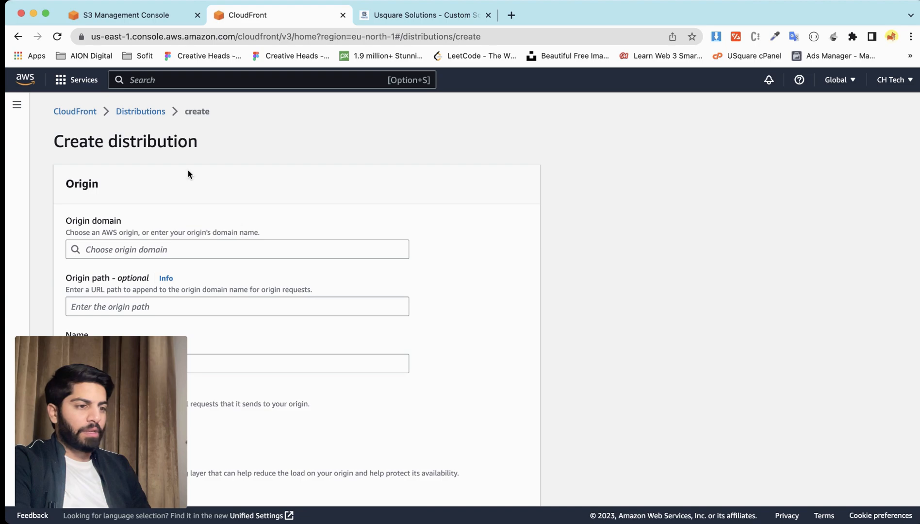
- Copy the deployed site's URL and set it as the distribution's origin domain, youtube-demo-frontend.s3-website.eu-north-1.amazonaws.com
{"action": "left_click", "coordinate": [386, 15]}
{"action": "left_click", "coordinate": [297, 30]}
{"action": "key", "text": "super+c"}
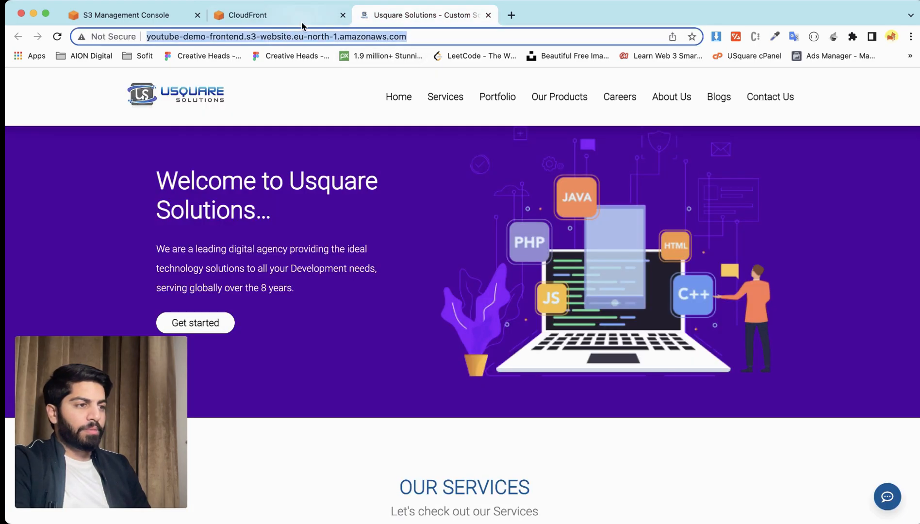
{"action": "left_click", "coordinate": [284, 16]}
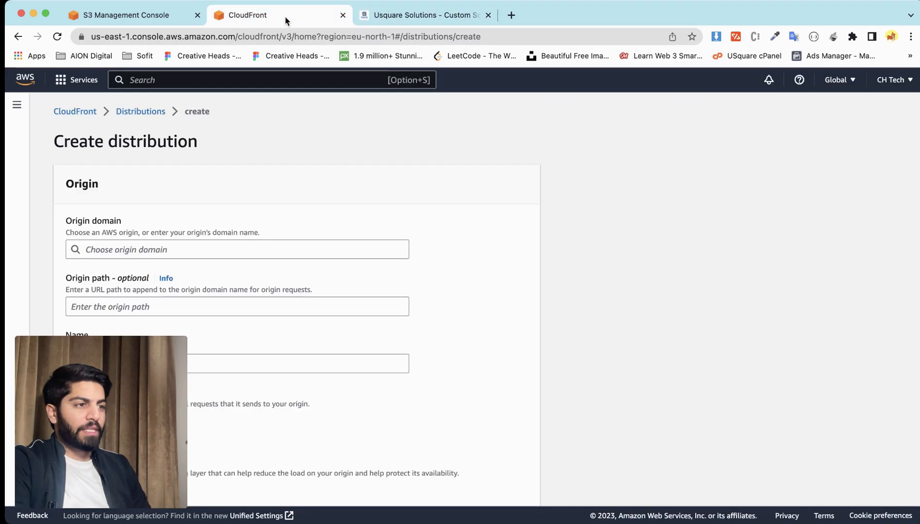
{"action": "left_click", "coordinate": [157, 243]}
{"action": "key", "text": "super+v"}
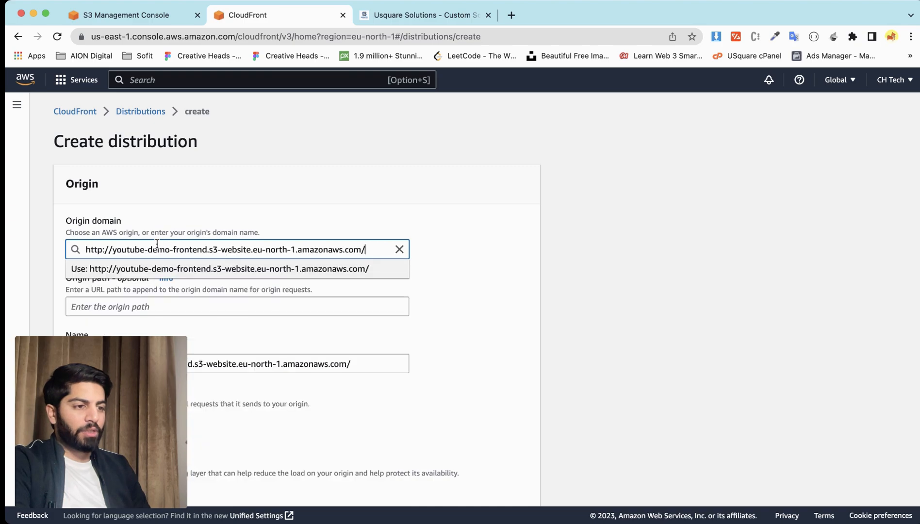
{"action": "left_click", "coordinate": [378, 171]}
- Review the distribution's origin name, Origin Shield, default cache behavior and viewer protocol settings
{"action": "scroll", "coordinate": [201, 337], "scroll_direction": "down", "scroll_amount": 1}
{"action": "scroll", "coordinate": [200, 338], "scroll_direction": "down", "scroll_amount": 3}
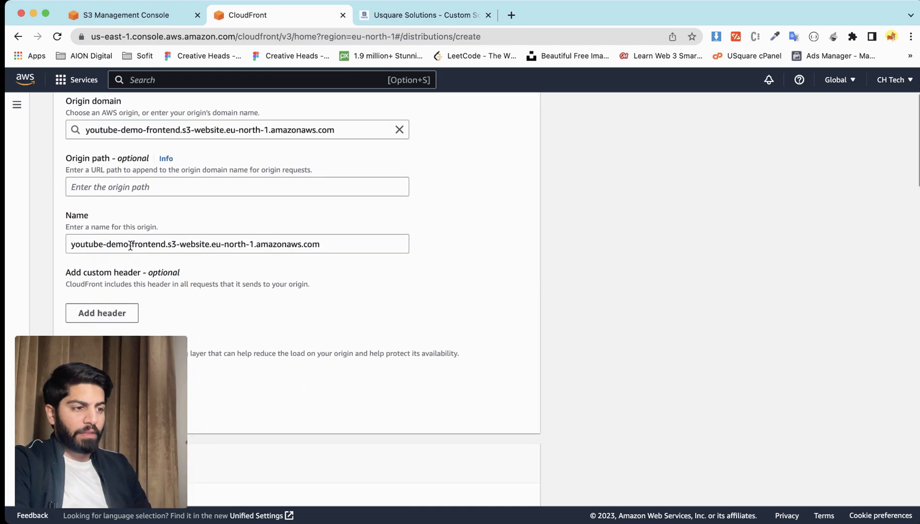
{"action": "scroll", "coordinate": [203, 328], "scroll_direction": "down", "scroll_amount": 5}
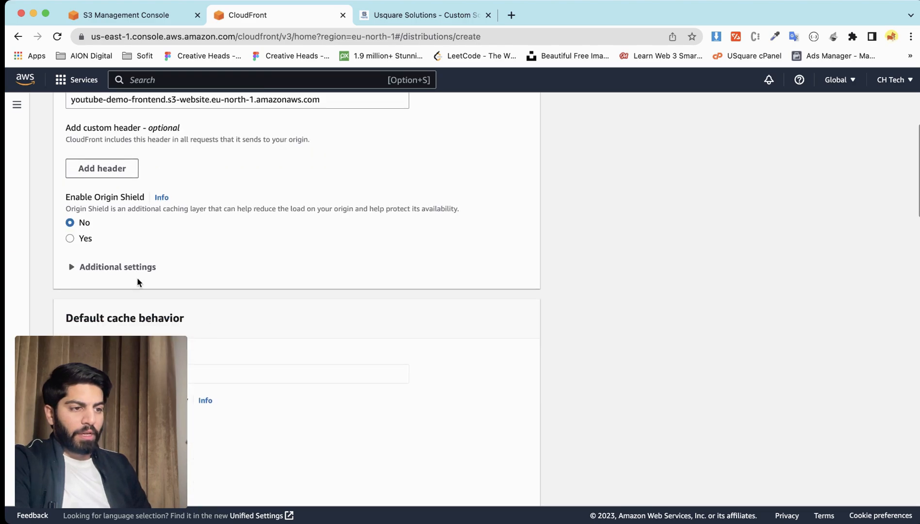
{"action": "scroll", "coordinate": [152, 189], "scroll_direction": "down", "scroll_amount": 2}
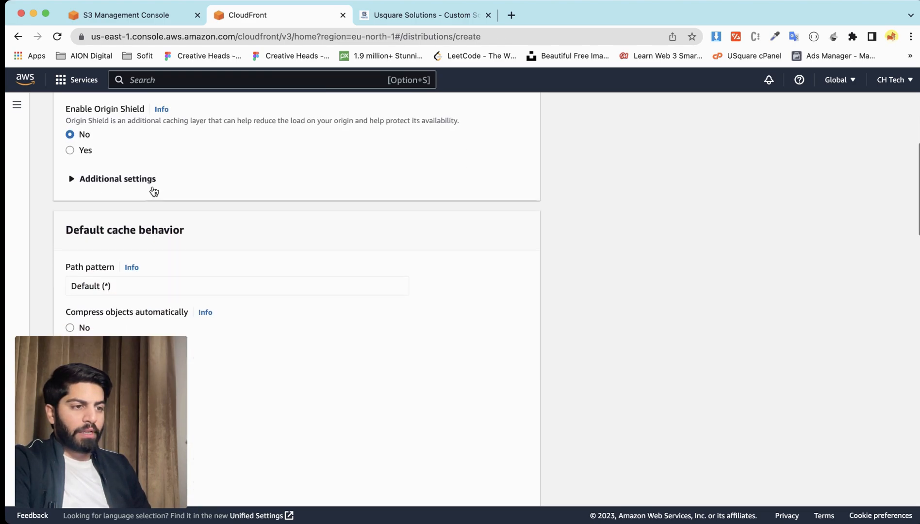
{"action": "scroll", "coordinate": [115, 212], "scroll_direction": "down", "scroll_amount": 2}
{"action": "scroll", "coordinate": [89, 265], "scroll_direction": "down", "scroll_amount": 3}
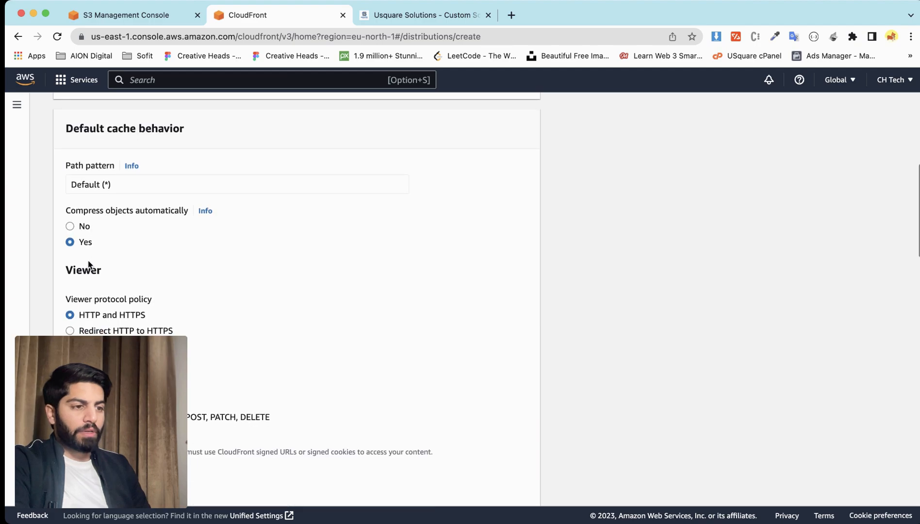
{"action": "scroll", "coordinate": [165, 192], "scroll_direction": "down", "scroll_amount": 1}
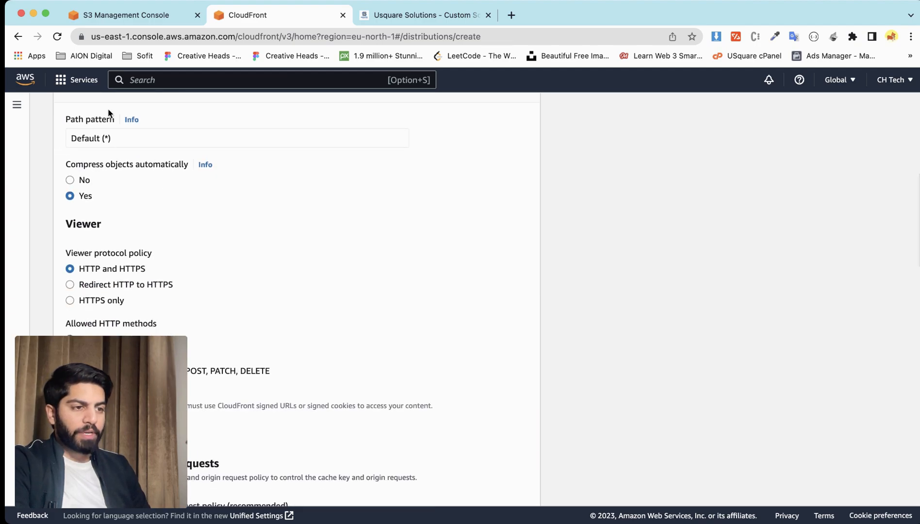
{"action": "scroll", "coordinate": [120, 222], "scroll_direction": "down", "scroll_amount": 1}
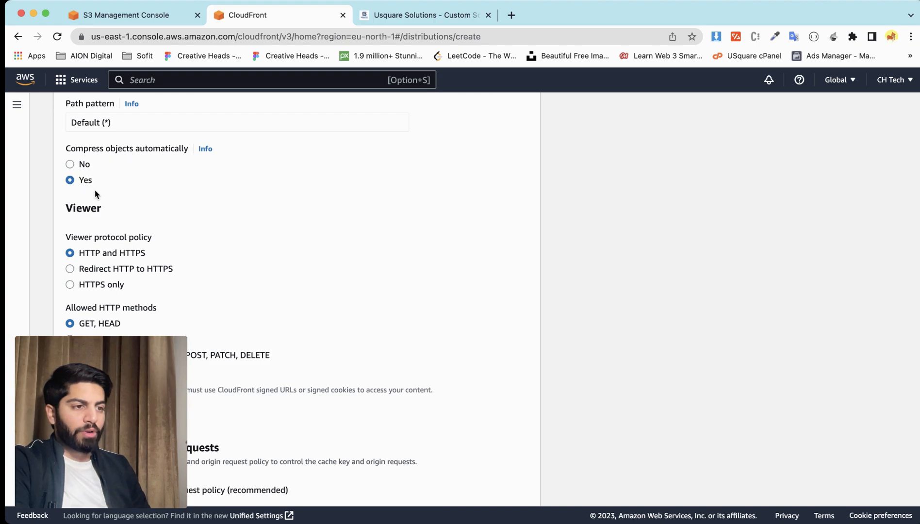
{"action": "scroll", "coordinate": [94, 189], "scroll_direction": "down", "scroll_amount": 1}
{"action": "scroll", "coordinate": [97, 207], "scroll_direction": "down", "scroll_amount": 1}
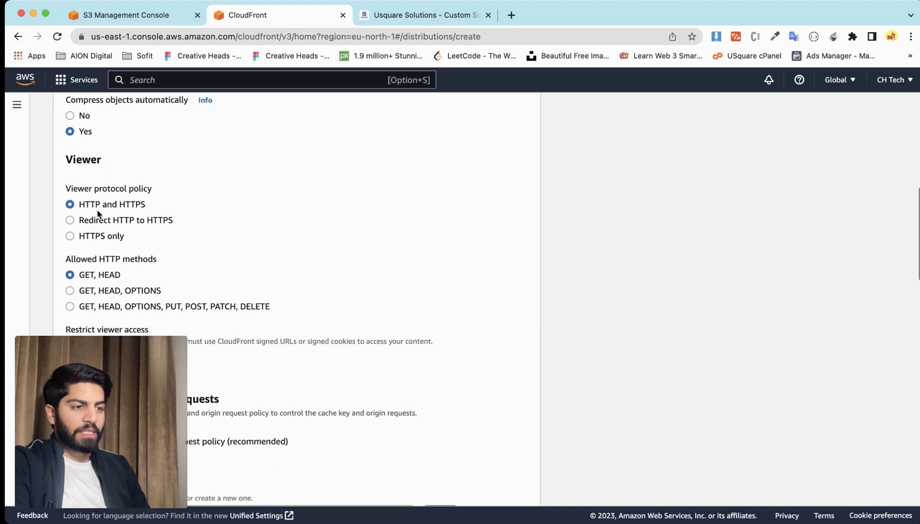
- Try the Redirect HTTP to HTTPS viewer protocol policy and set it back to HTTP and HTTPS
{"action": "scroll", "coordinate": [86, 222], "scroll_direction": "down", "scroll_amount": 1}
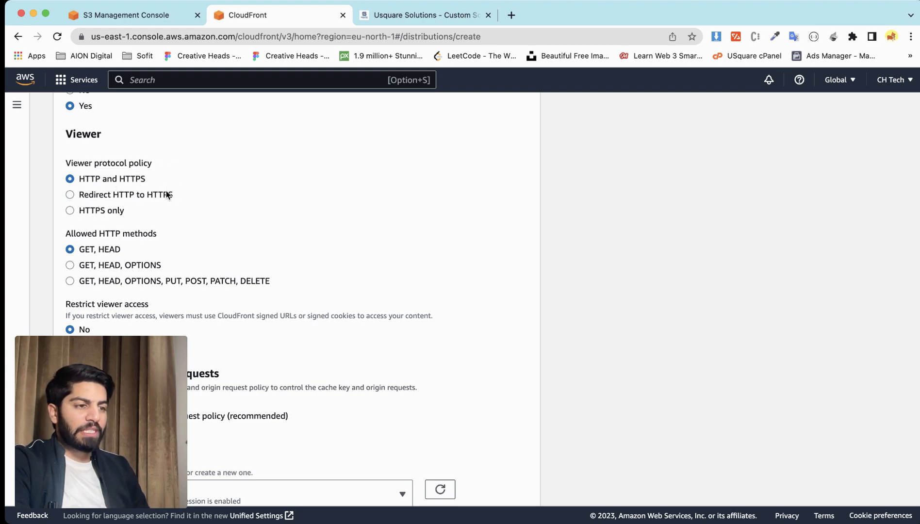
{"action": "left_click", "coordinate": [128, 199]}
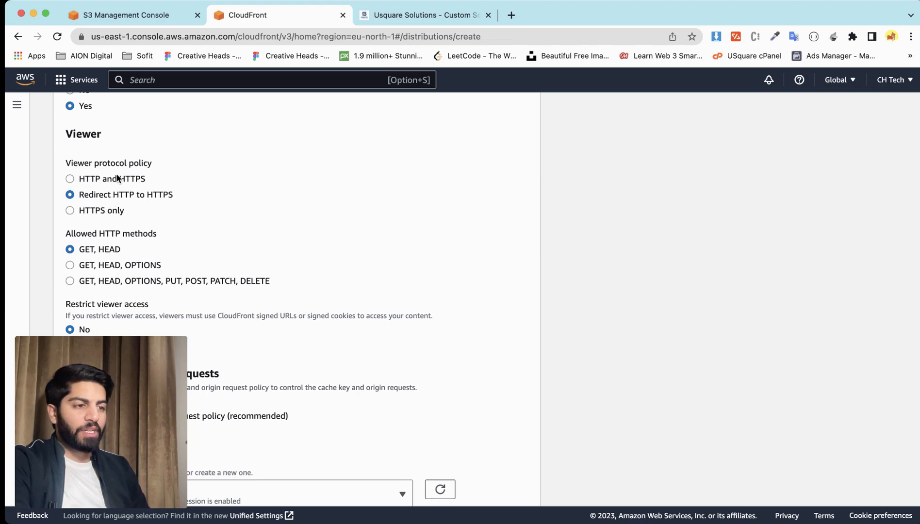
{"action": "scroll", "coordinate": [193, 193], "scroll_direction": "down", "scroll_amount": 2}
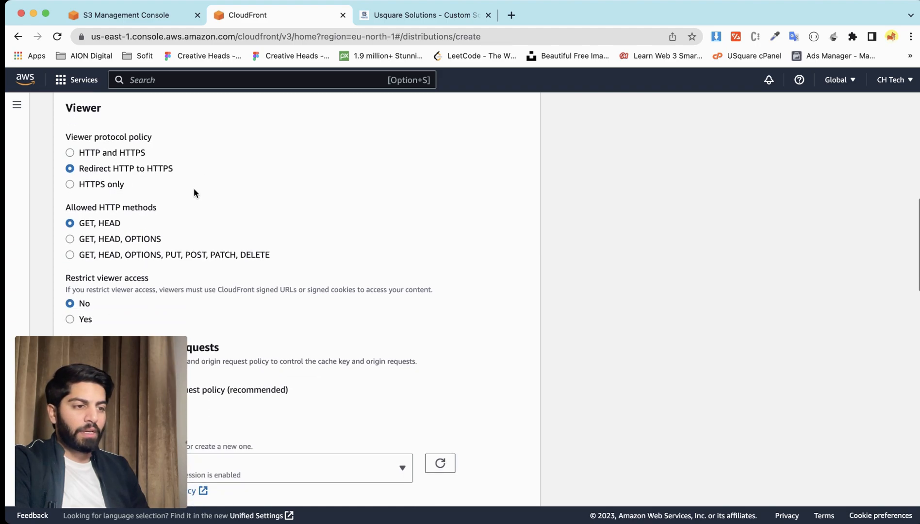
{"action": "scroll", "coordinate": [128, 184], "scroll_direction": "down", "scroll_amount": 2}
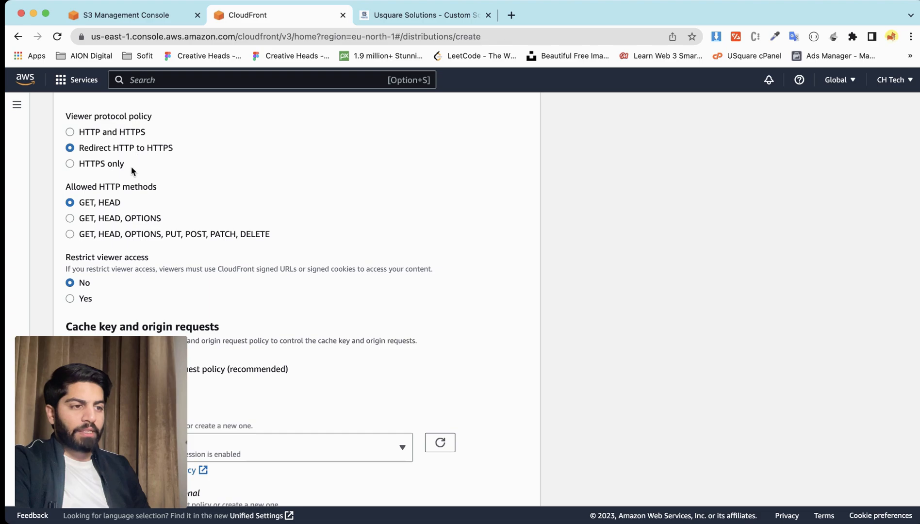
{"action": "left_click", "coordinate": [125, 133]}
{"action": "scroll", "coordinate": [137, 162], "scroll_direction": "down", "scroll_amount": 2}
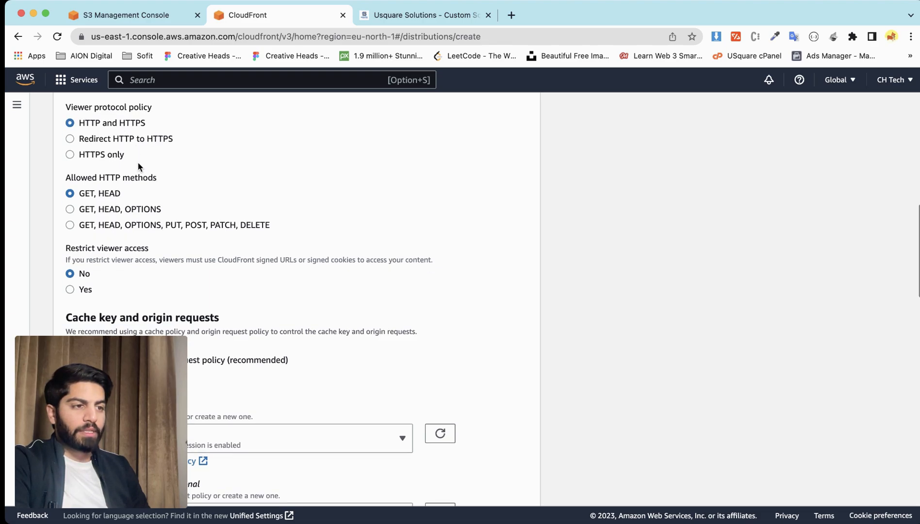
- Try allowing GET, HEAD, OPTIONS, PUT, POST, PATCH and DELETE, and return the allowed HTTP methods to GET, HEAD
{"action": "scroll", "coordinate": [139, 167], "scroll_direction": "down", "scroll_amount": 1}
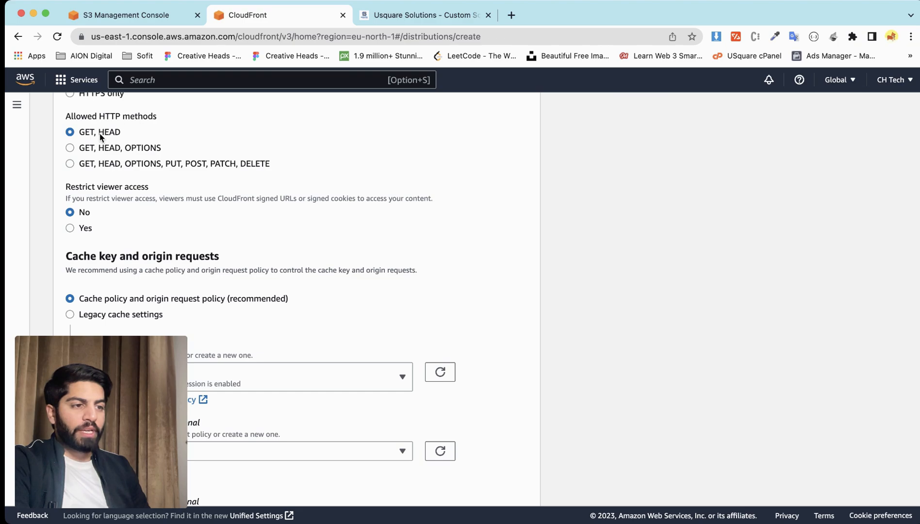
{"action": "left_click", "coordinate": [114, 166]}
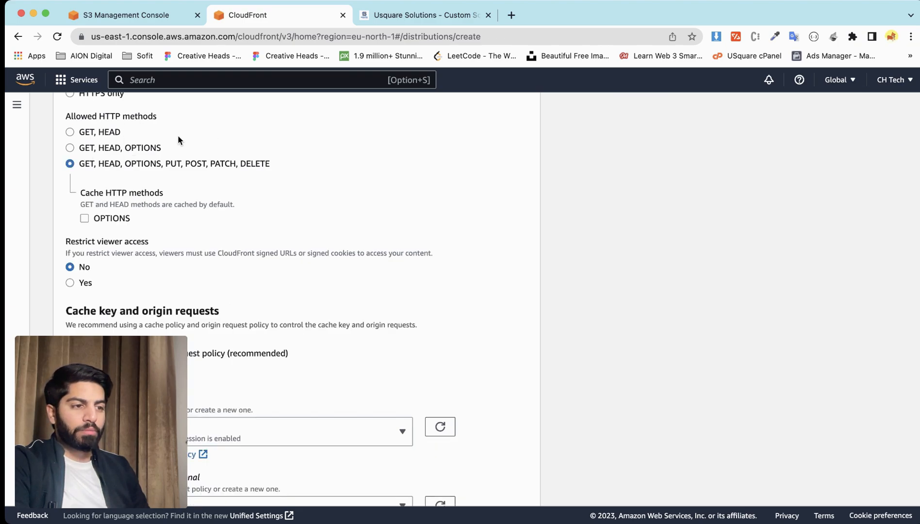
{"action": "left_click", "coordinate": [105, 131]}
- Review the distribution's cache policy, origin request policy, response headers policy and function association settings
{"action": "scroll", "coordinate": [168, 142], "scroll_direction": "down", "scroll_amount": 5}
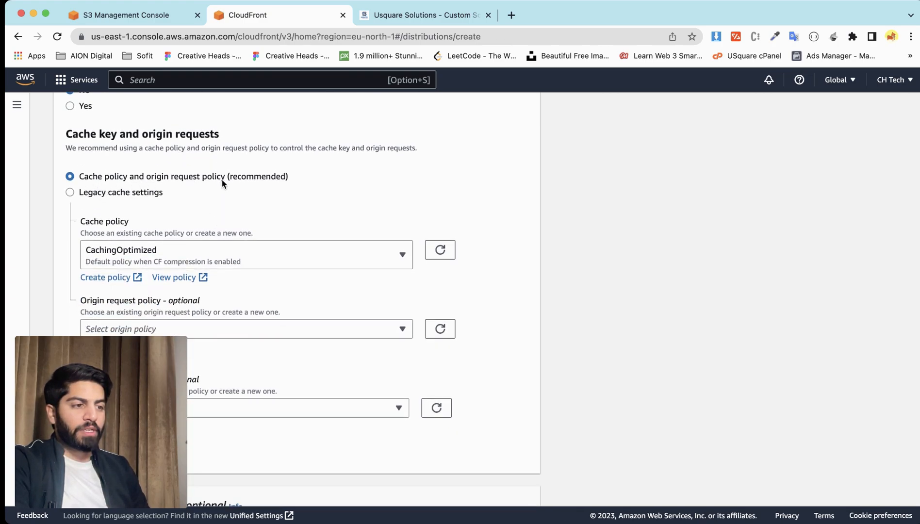
{"action": "scroll", "coordinate": [281, 226], "scroll_direction": "down", "scroll_amount": 3}
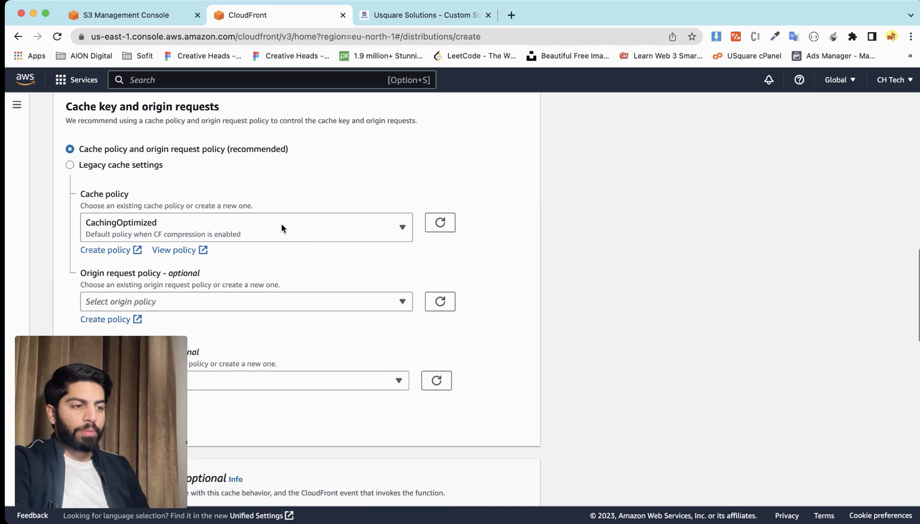
{"action": "scroll", "coordinate": [143, 228], "scroll_direction": "down", "scroll_amount": 8}
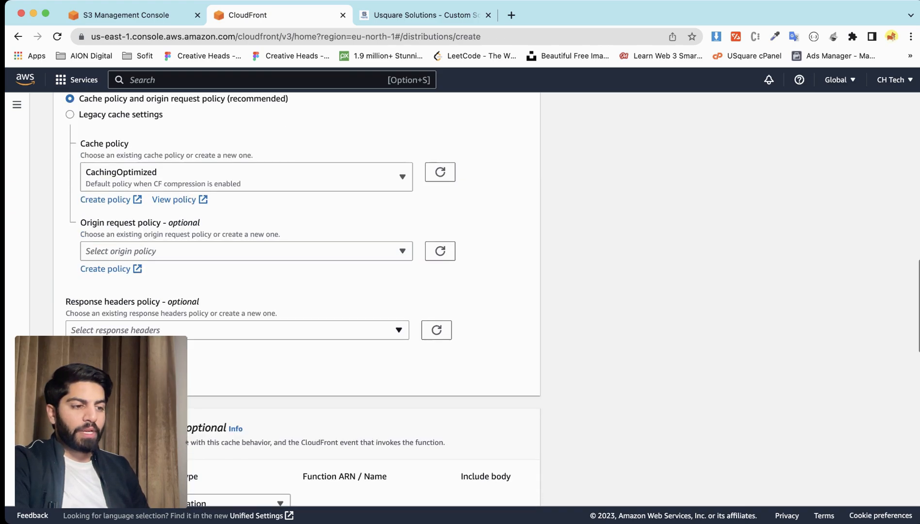
{"action": "scroll", "coordinate": [177, 293], "scroll_direction": "down", "scroll_amount": 5}
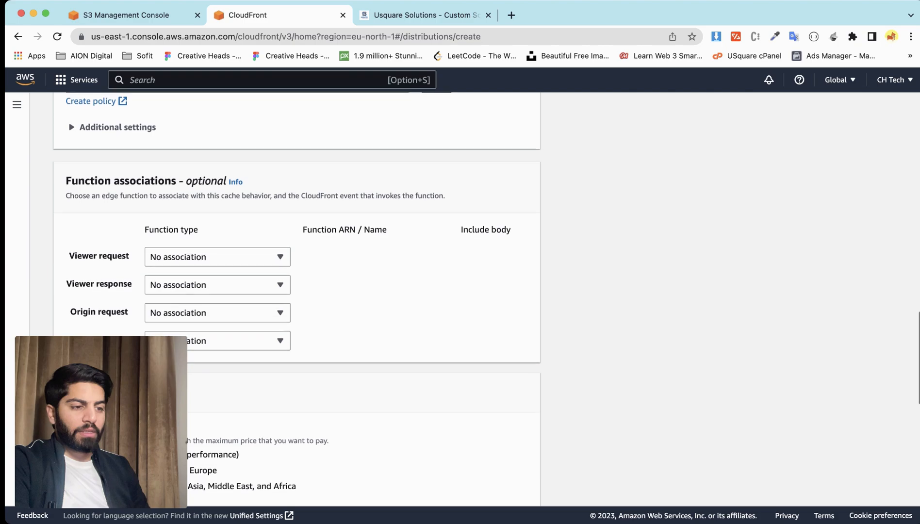
{"action": "scroll", "coordinate": [296, 301], "scroll_direction": "down", "scroll_amount": 1}
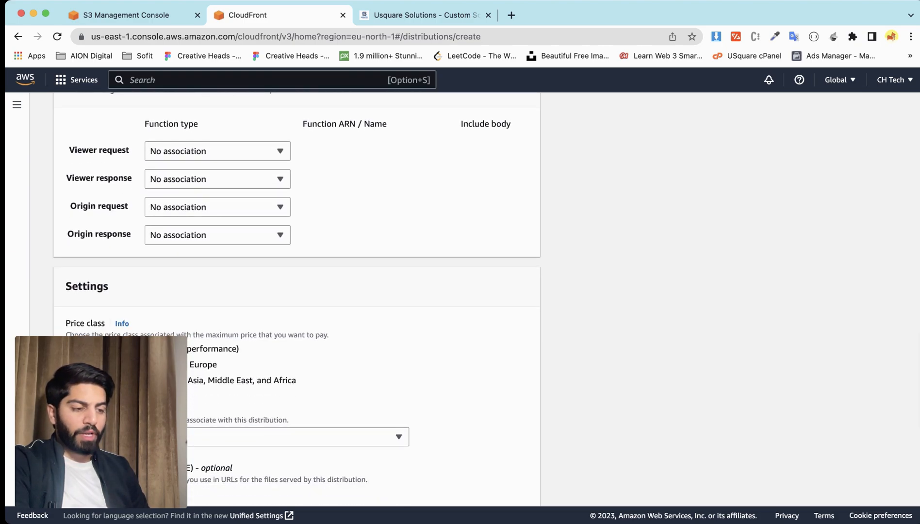
{"action": "scroll", "coordinate": [230, 355], "scroll_direction": "down", "scroll_amount": 1}
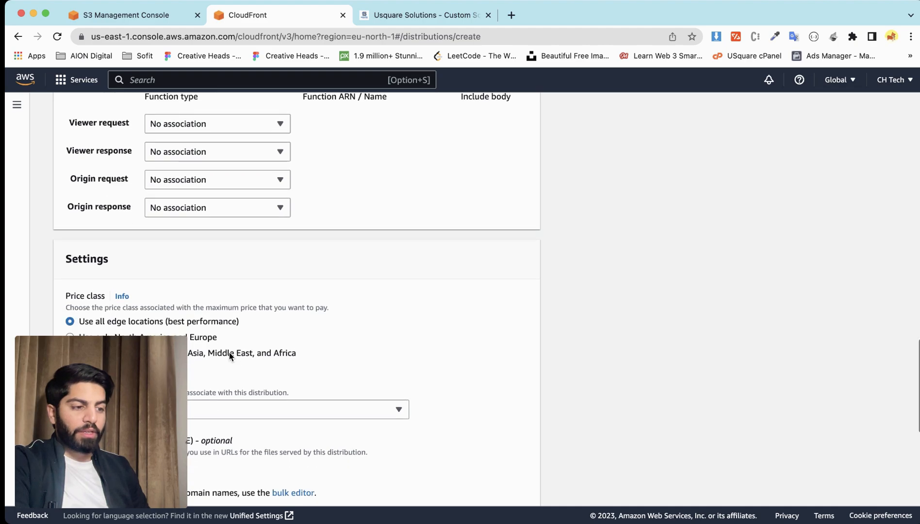
- Try the two regional price classes and set the price class back to Use all edge locations (best performance)
{"action": "scroll", "coordinate": [249, 320], "scroll_direction": "down", "scroll_amount": 2}
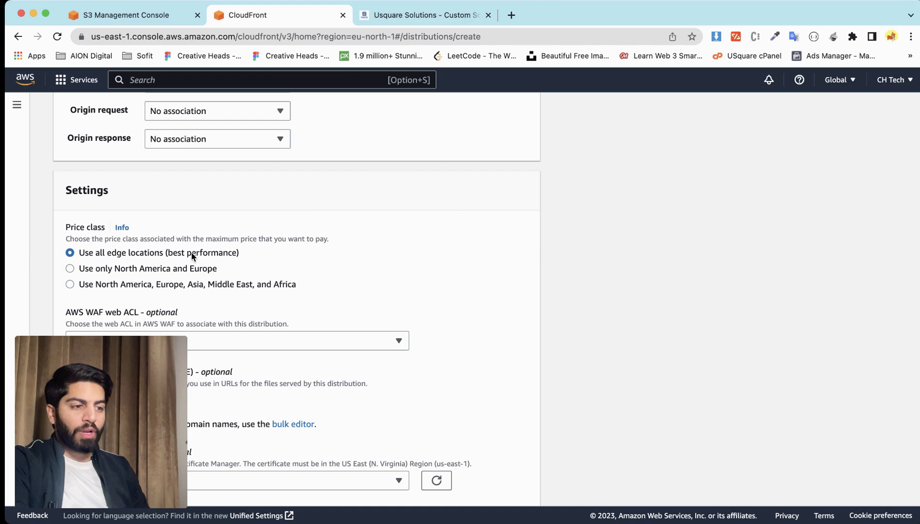
{"action": "left_click", "coordinate": [137, 270]}
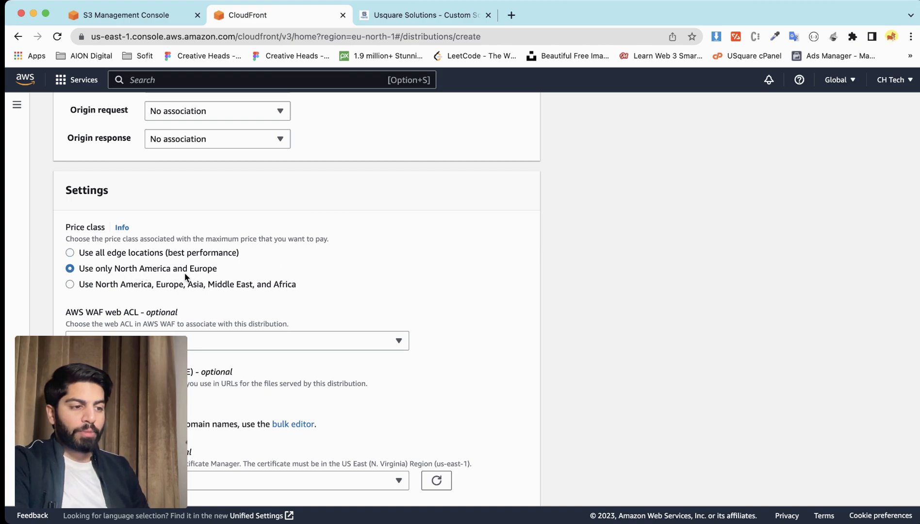
{"action": "left_click", "coordinate": [93, 285]}
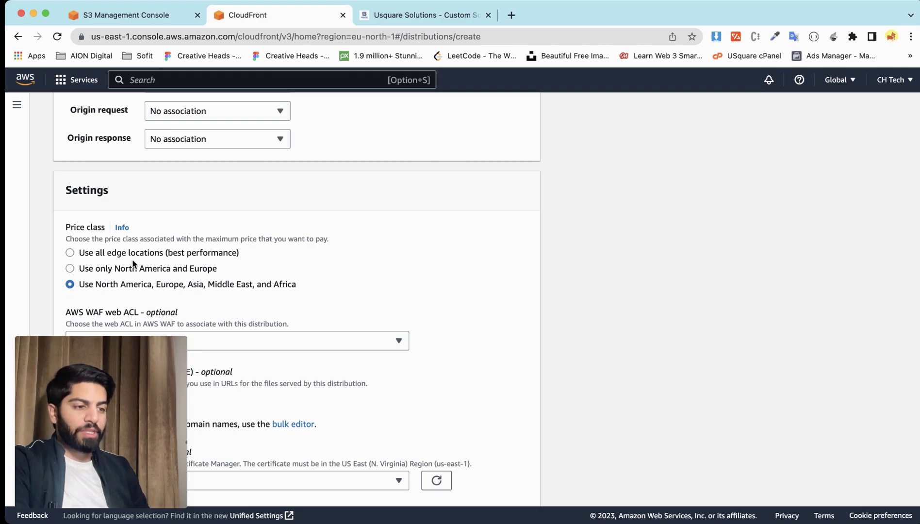
{"action": "left_click", "coordinate": [95, 257]}
- Review the web ACL, alternate domain name, custom SSL certificate, supported HTTP versions, default root object and logging settings
{"action": "scroll", "coordinate": [266, 244], "scroll_direction": "down", "scroll_amount": 1}
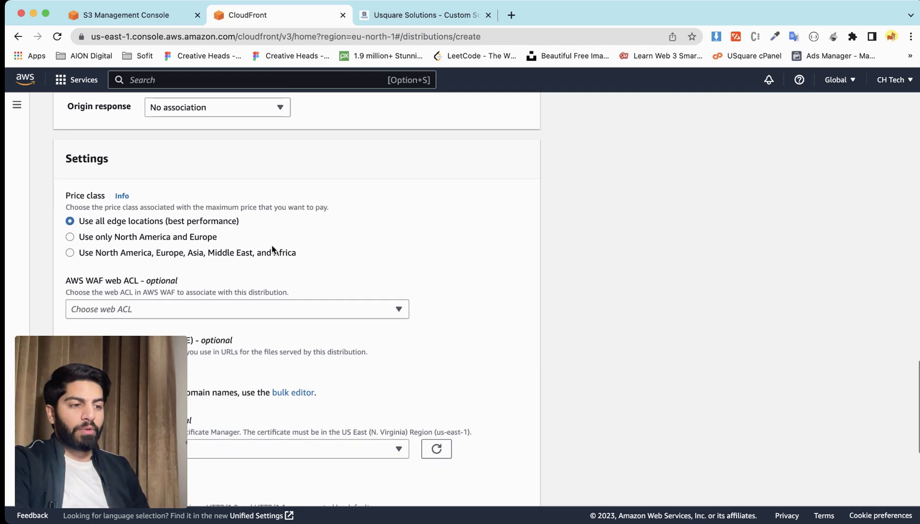
{"action": "scroll", "coordinate": [271, 220], "scroll_direction": "down", "scroll_amount": 5}
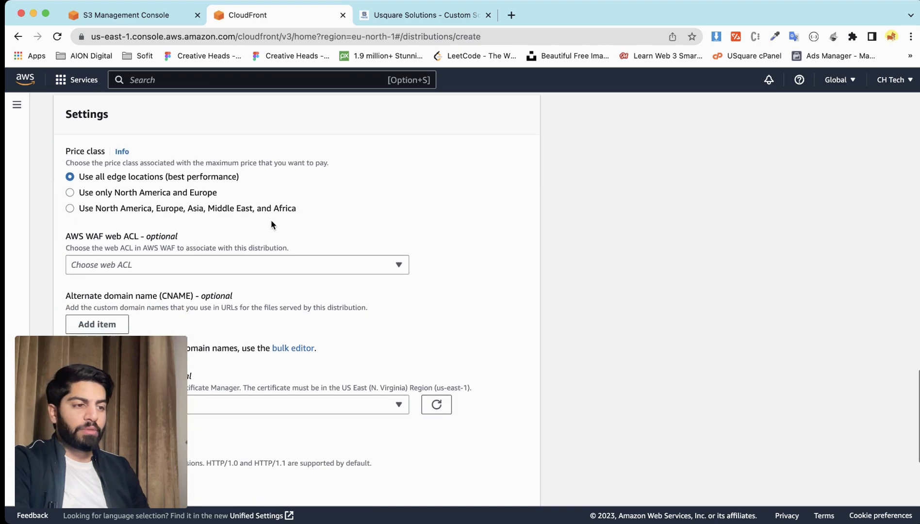
{"action": "scroll", "coordinate": [271, 220], "scroll_direction": "down", "scroll_amount": 4}
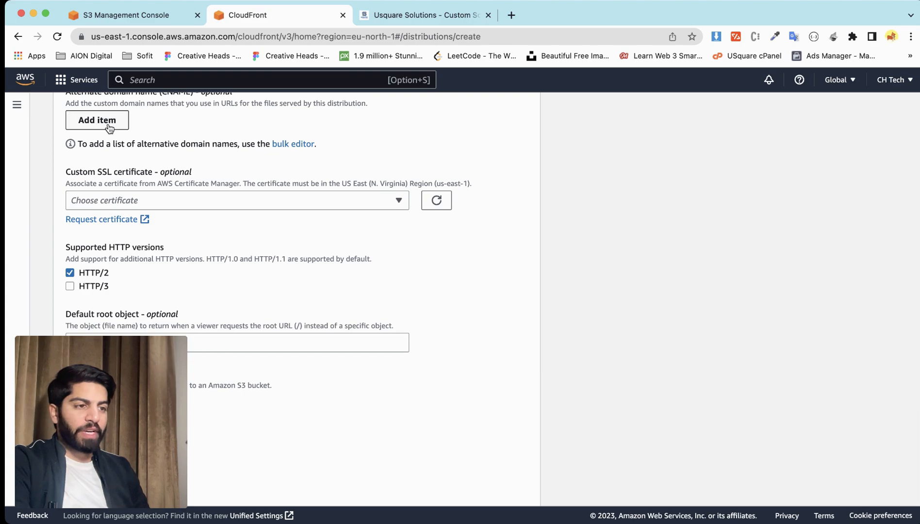
{"action": "scroll", "coordinate": [108, 127], "scroll_direction": "up", "scroll_amount": 2}
{"action": "scroll", "coordinate": [100, 179], "scroll_direction": "down", "scroll_amount": 1}
{"action": "scroll", "coordinate": [100, 178], "scroll_direction": "down", "scroll_amount": 1}
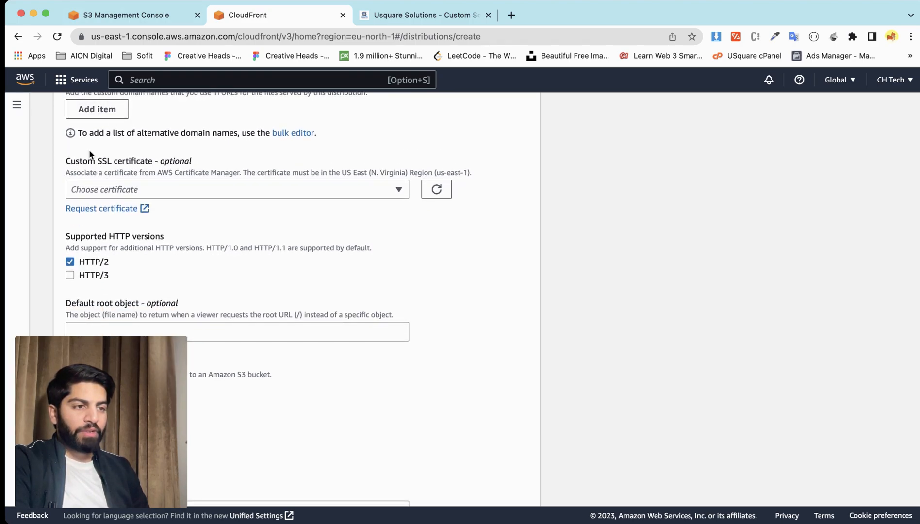
{"action": "scroll", "coordinate": [90, 154], "scroll_direction": "down", "scroll_amount": 1}
{"action": "scroll", "coordinate": [115, 168], "scroll_direction": "down", "scroll_amount": 2}
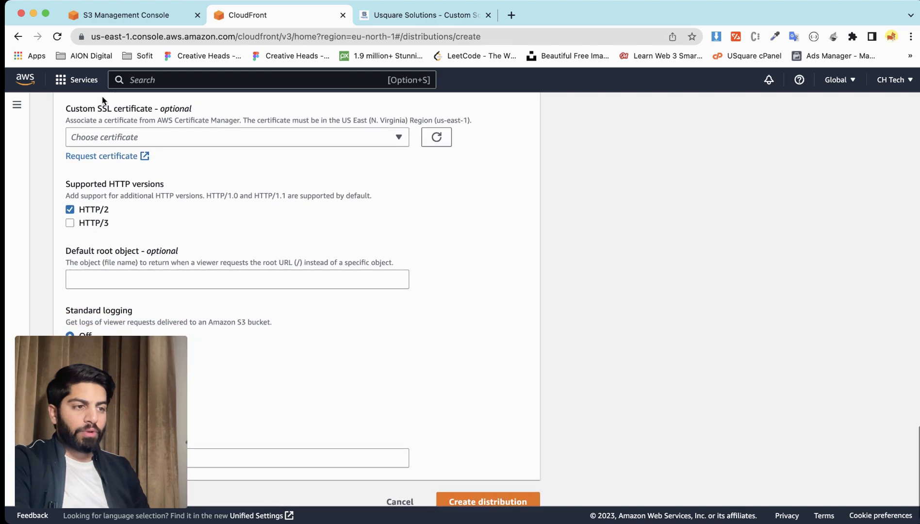
{"action": "scroll", "coordinate": [172, 162], "scroll_direction": "down", "scroll_amount": 1}
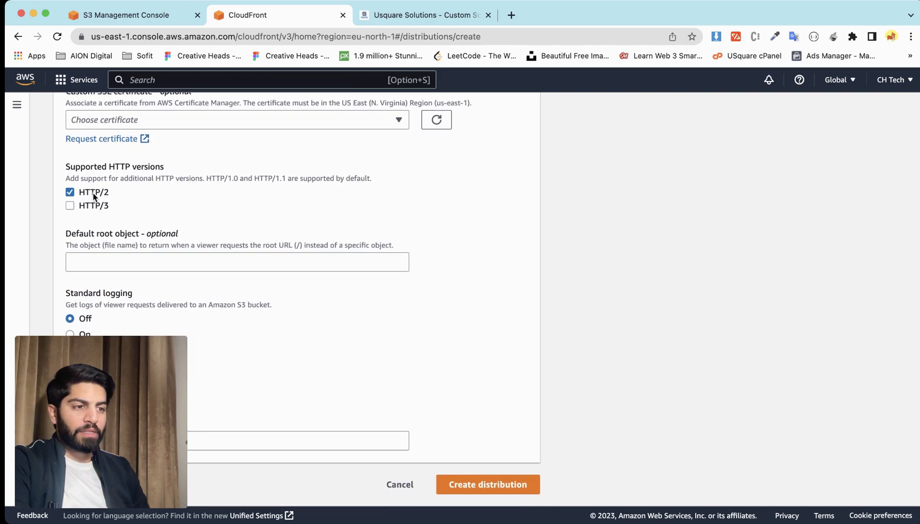
- Create the distribution and check its deployment status in the distribution details
{"action": "left_click", "coordinate": [478, 484]}
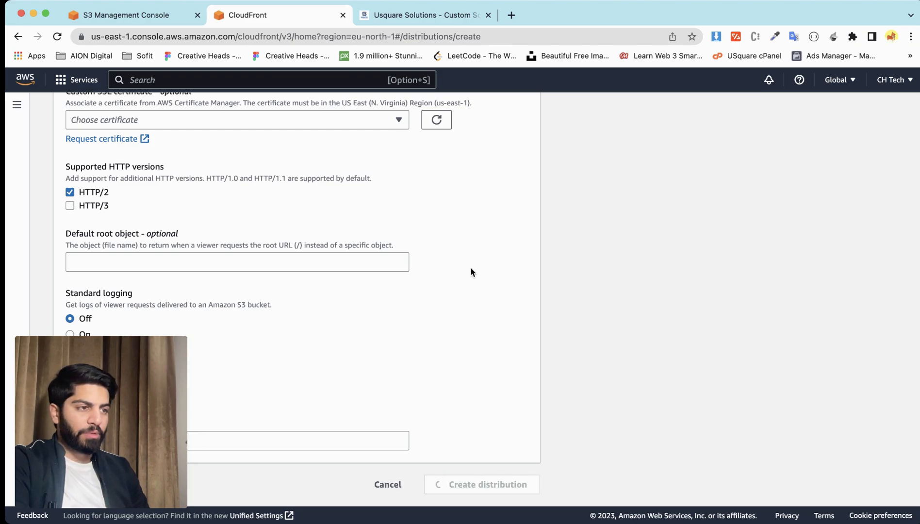
{"action": "scroll", "coordinate": [461, 373], "scroll_direction": "down", "scroll_amount": 2}
{"action": "scroll", "coordinate": [460, 368], "scroll_direction": "down", "scroll_amount": 1}
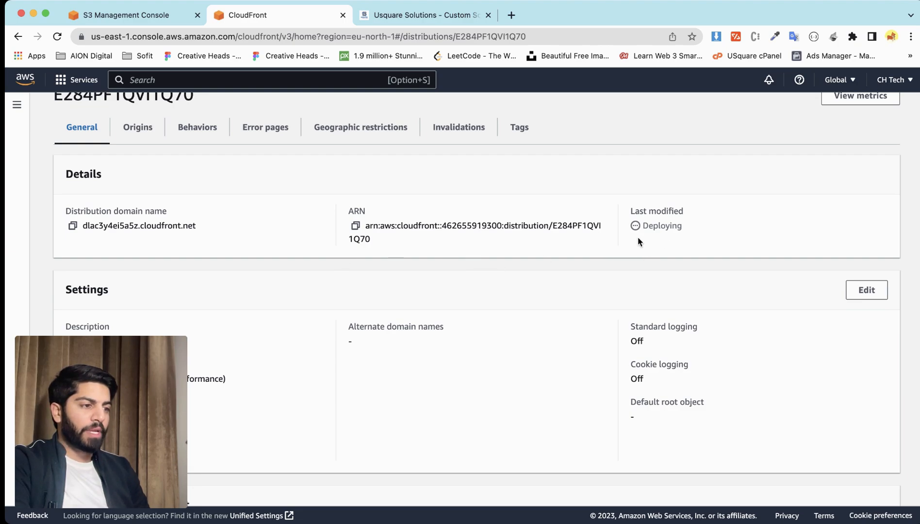
{"action": "scroll", "coordinate": [345, 242], "scroll_direction": "up", "scroll_amount": 2}
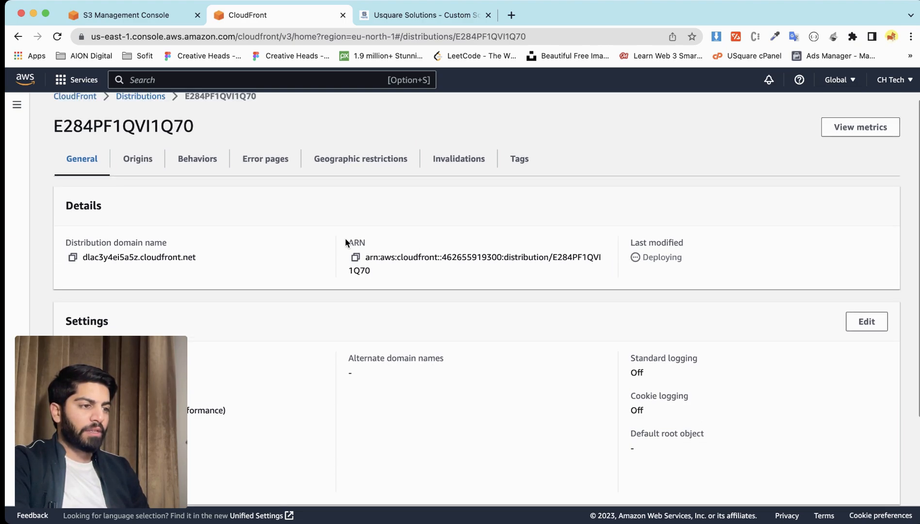
- Copy the new distribution's domain name once it is deployed and open it in a new browser tab
{"action": "left_click", "coordinate": [73, 284]}
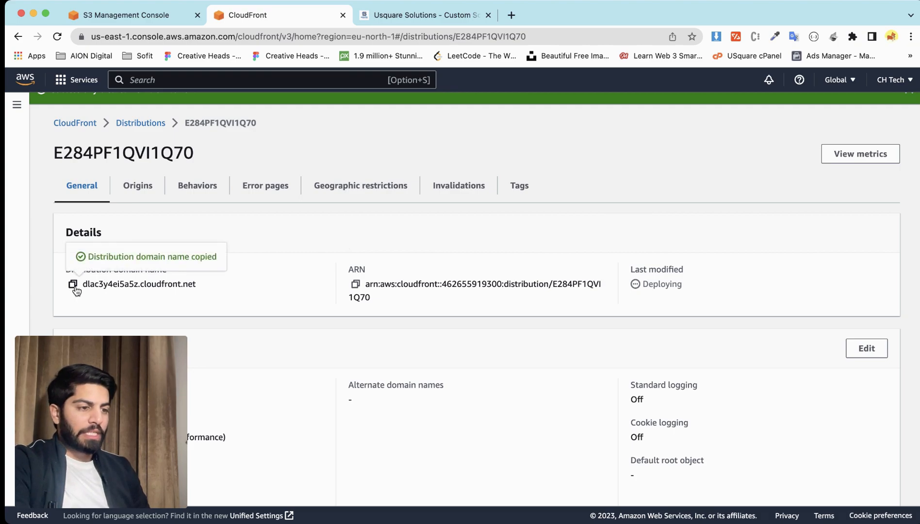
{"action": "scroll", "coordinate": [211, 296], "scroll_direction": "up", "scroll_amount": 1}
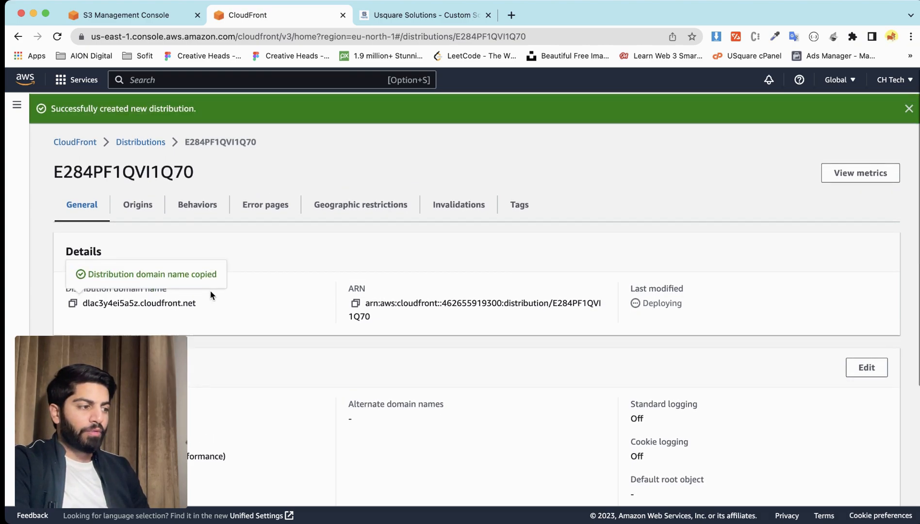
{"action": "scroll", "coordinate": [265, 383], "scroll_direction": "down", "scroll_amount": 1}
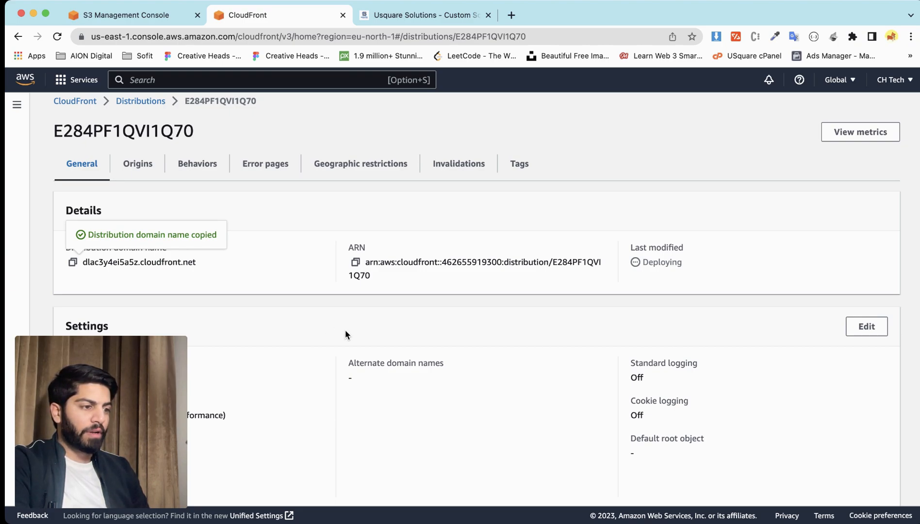
{"action": "scroll", "coordinate": [168, 276], "scroll_direction": "up", "scroll_amount": 1}
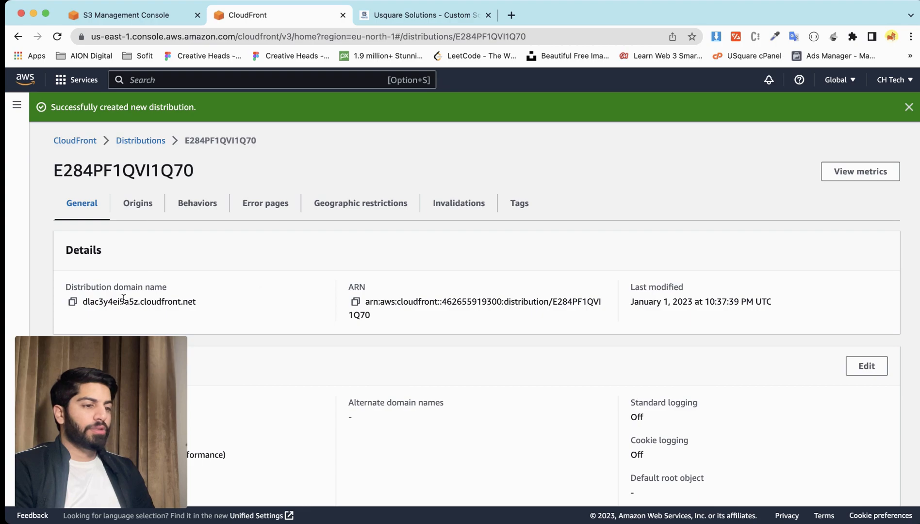
{"action": "left_click", "coordinate": [71, 304]}
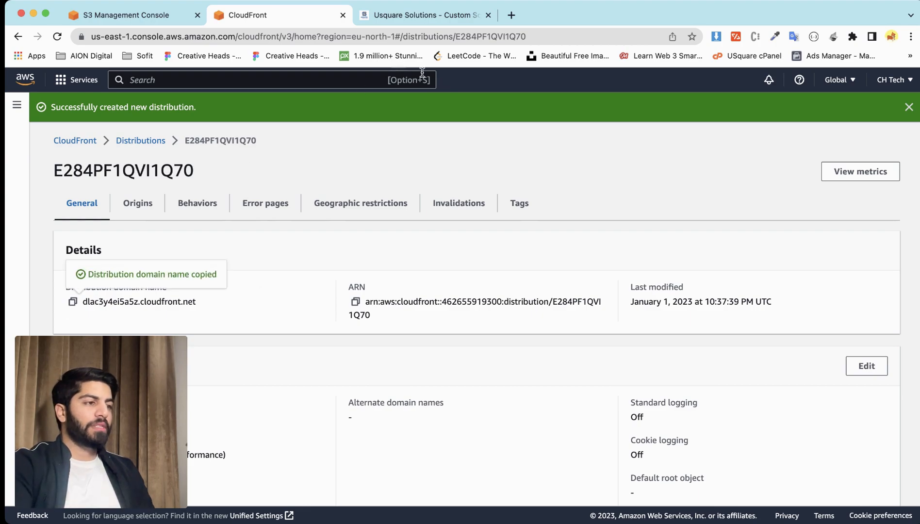
{"action": "left_click", "coordinate": [511, 15]}
{"action": "key", "text": "super+v"}
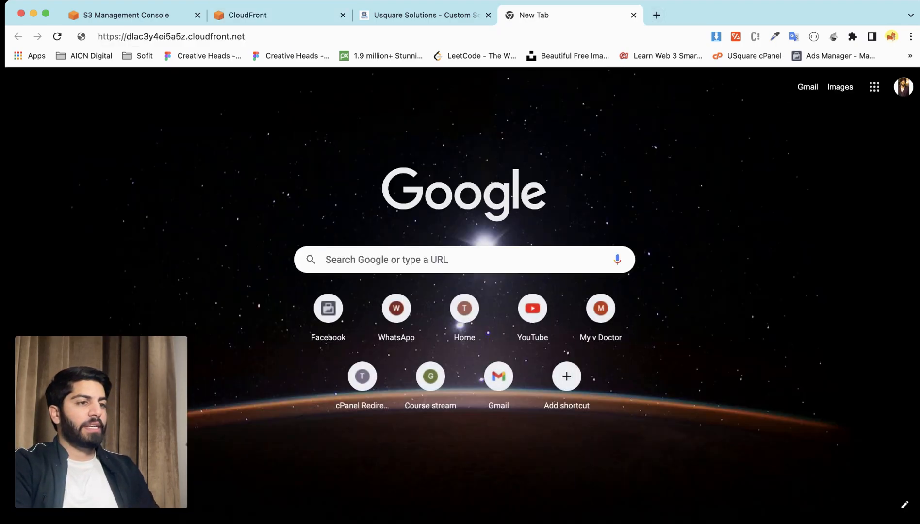
{"action": "key", "text": "Return"}
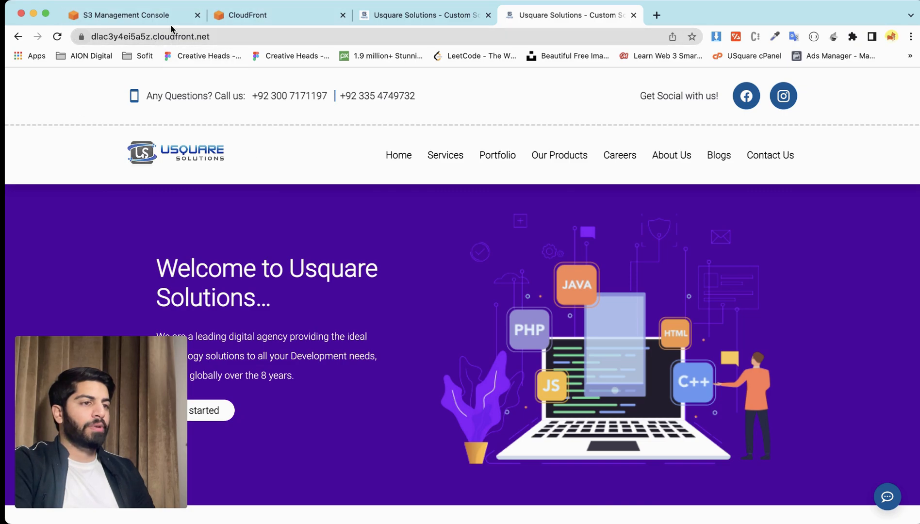
- Reload the site through its CloudFront domain and through the S3 website endpoint to compare their loading
{"action": "left_click", "coordinate": [58, 38]}
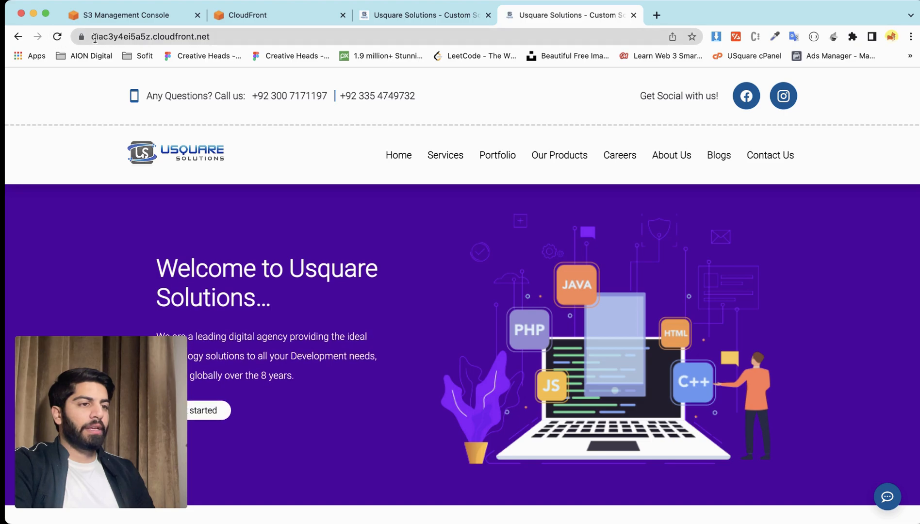
{"action": "left_click", "coordinate": [57, 37]}
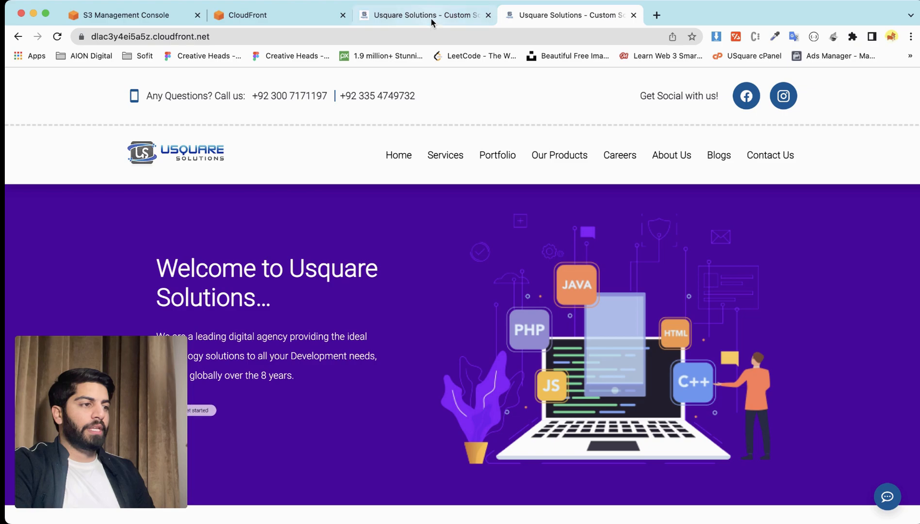
{"action": "left_click", "coordinate": [434, 20]}
{"action": "left_click", "coordinate": [58, 37]}
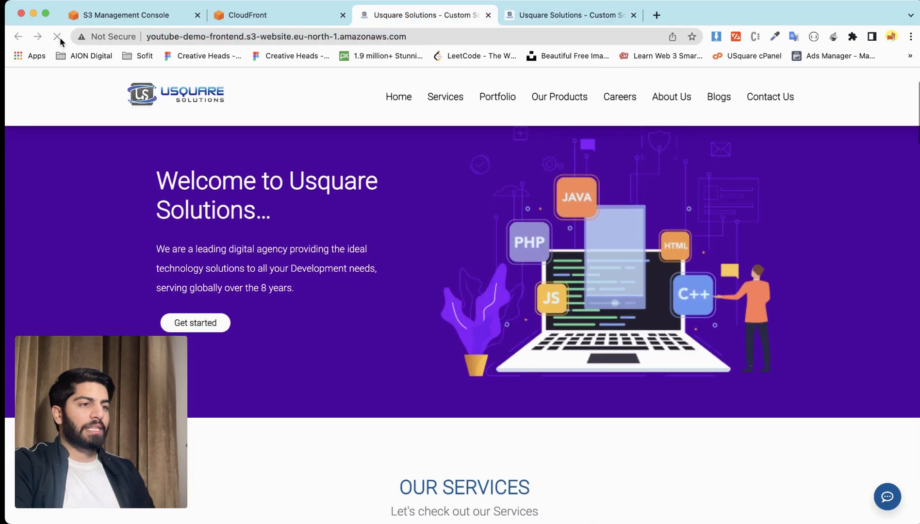
- Reload the S3 website endpoint once more, followed by the CloudFront version, to compare how fast each one loads
{"action": "left_click", "coordinate": [55, 38]}
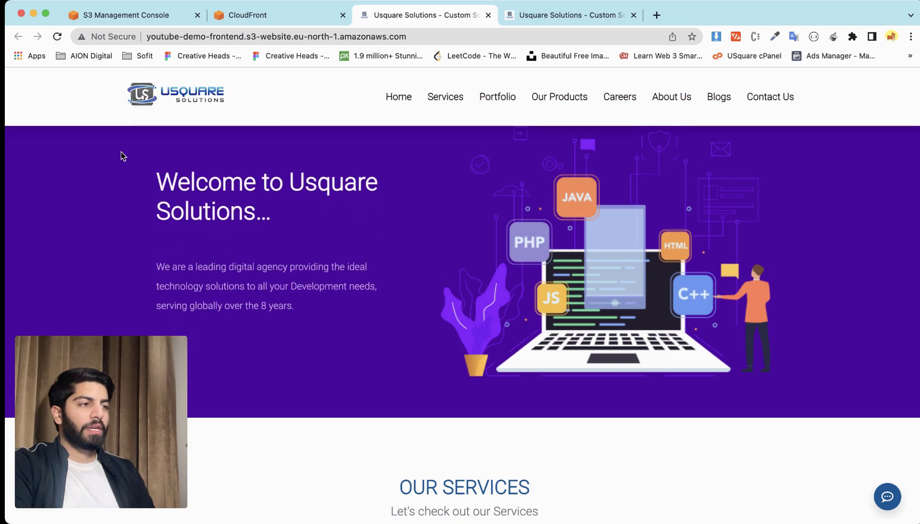
{"action": "left_click", "coordinate": [543, 21]}
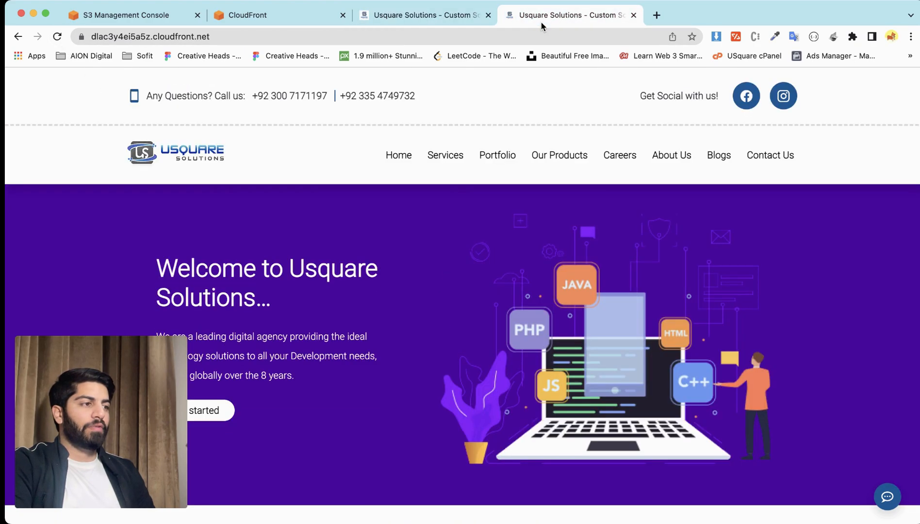
{"action": "left_click", "coordinate": [57, 37]}
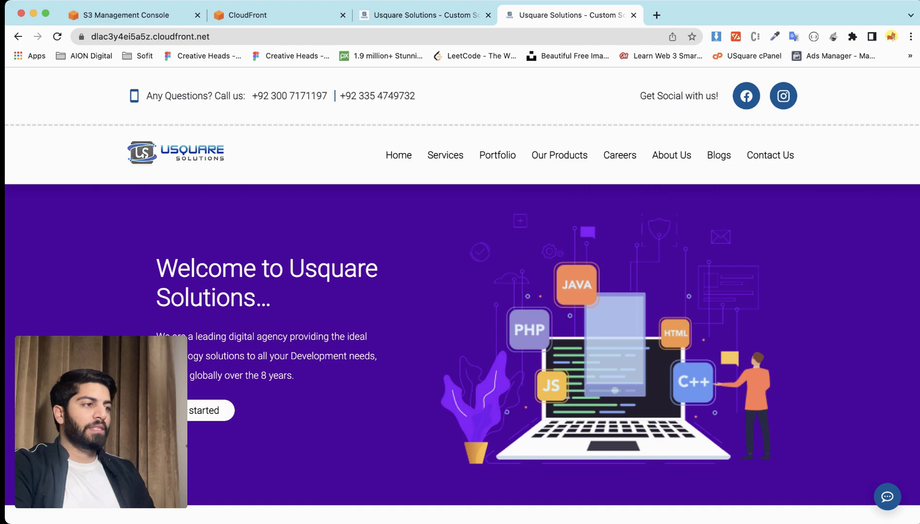
- Open the CloudFront distribution's settings for editing and review the price class, alternate domain name, custom SSL certificate and default root object options
{"action": "left_click", "coordinate": [263, 20]}
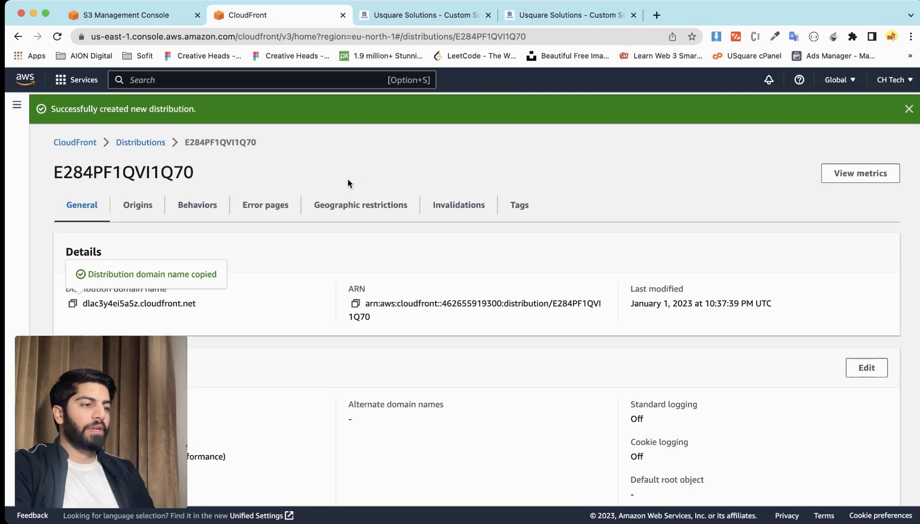
{"action": "scroll", "coordinate": [533, 255], "scroll_direction": "down", "scroll_amount": 3}
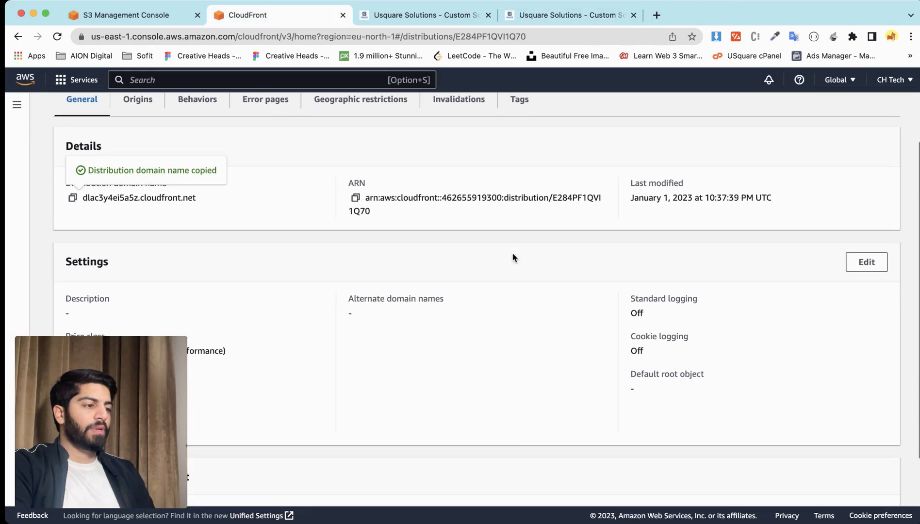
{"action": "left_click", "coordinate": [866, 264]}
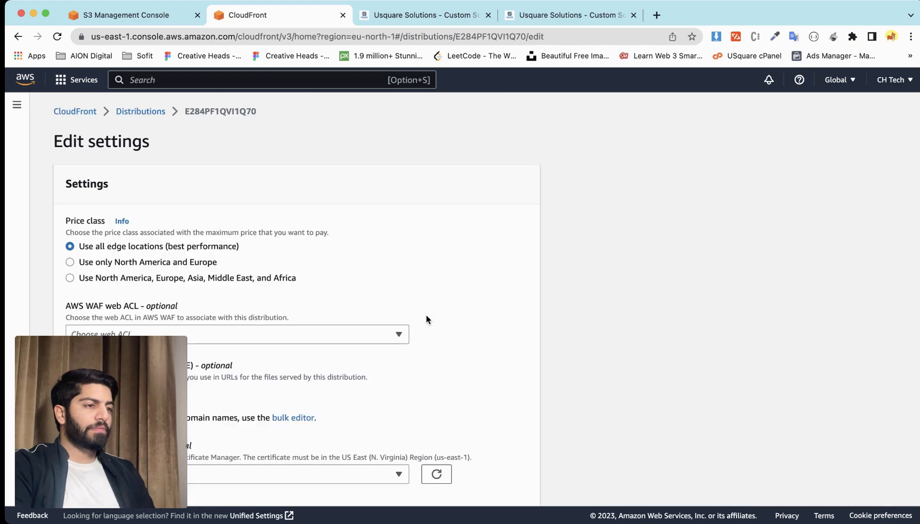
{"action": "scroll", "coordinate": [426, 317], "scroll_direction": "down", "scroll_amount": 3}
{"action": "scroll", "coordinate": [426, 319], "scroll_direction": "down", "scroll_amount": 5}
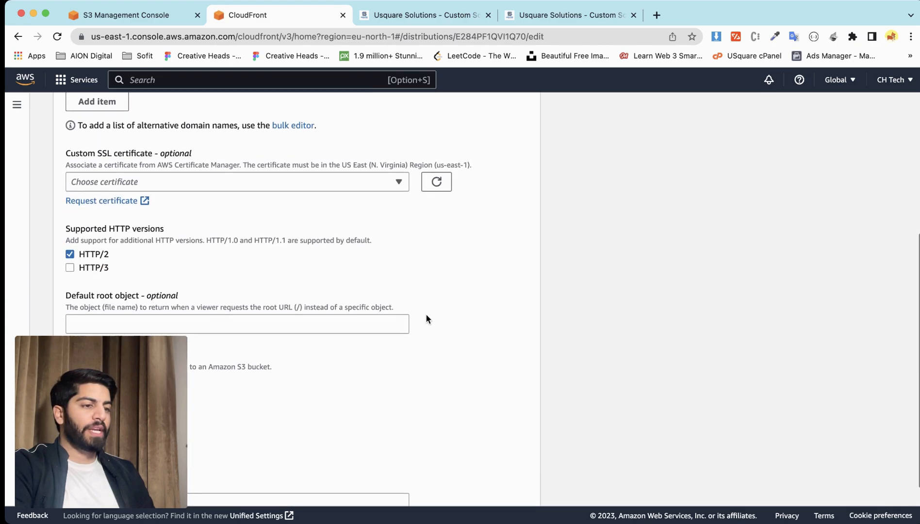
{"action": "scroll", "coordinate": [426, 319], "scroll_direction": "up", "scroll_amount": 10}
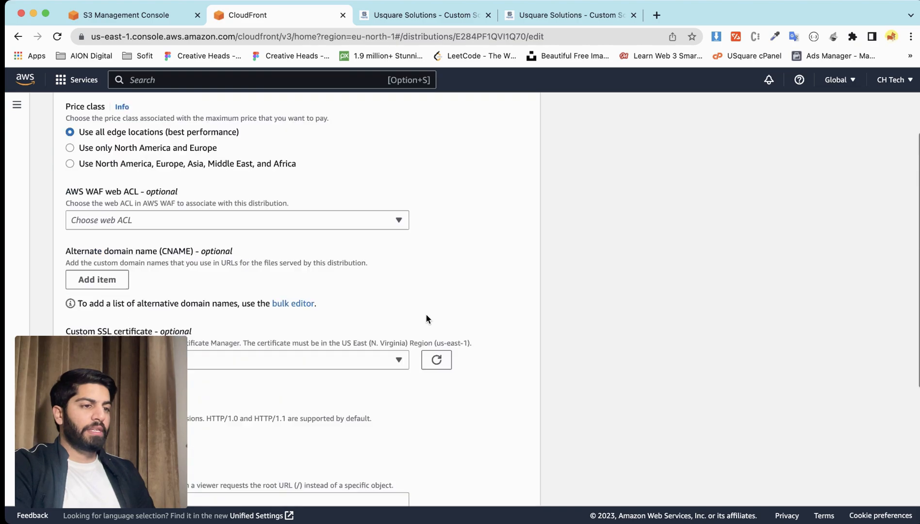
{"action": "scroll", "coordinate": [192, 194], "scroll_direction": "down", "scroll_amount": 3}
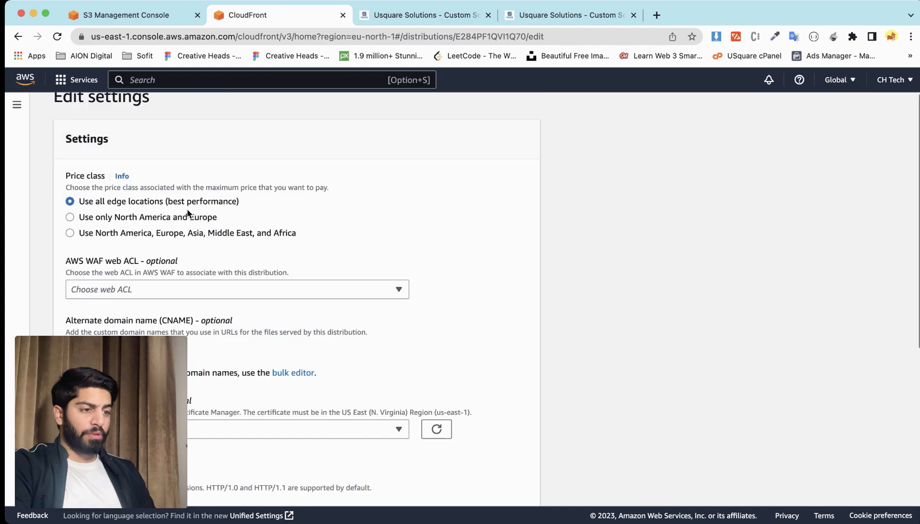
{"action": "scroll", "coordinate": [188, 204], "scroll_direction": "up", "scroll_amount": 3}
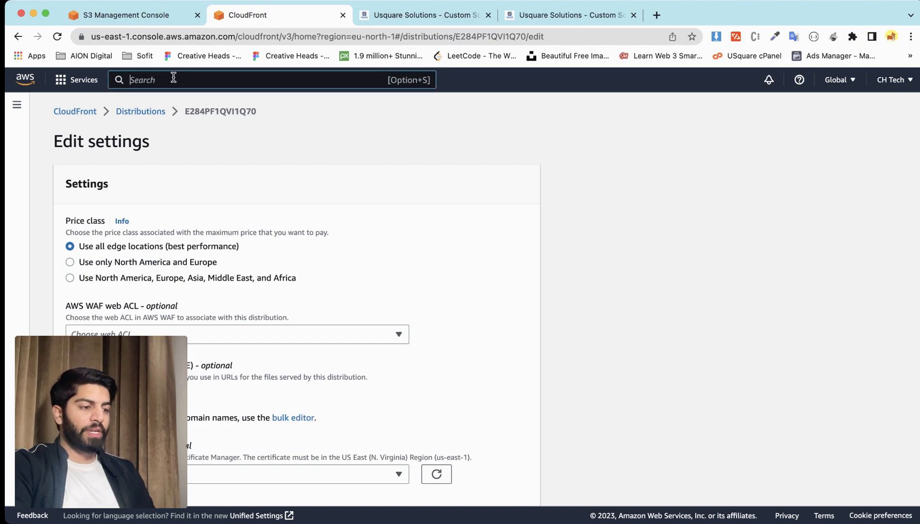
- Search the AWS services for "route 53" and close the search results without opening a service
{"action": "type", "text": "route 53"}
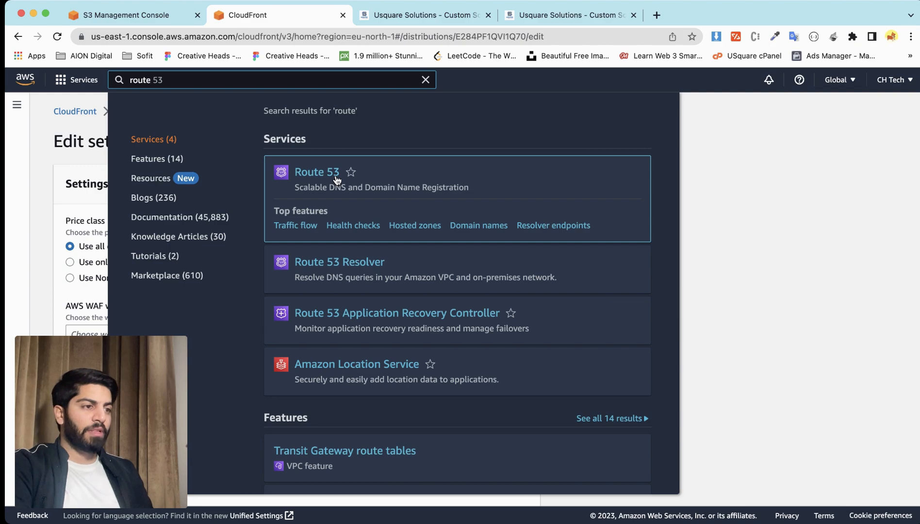
{"action": "left_click", "coordinate": [725, 144]}
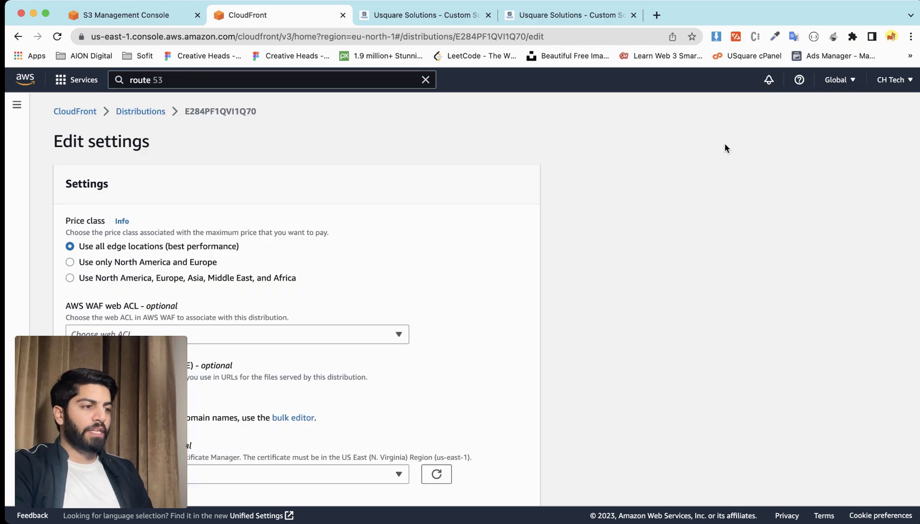